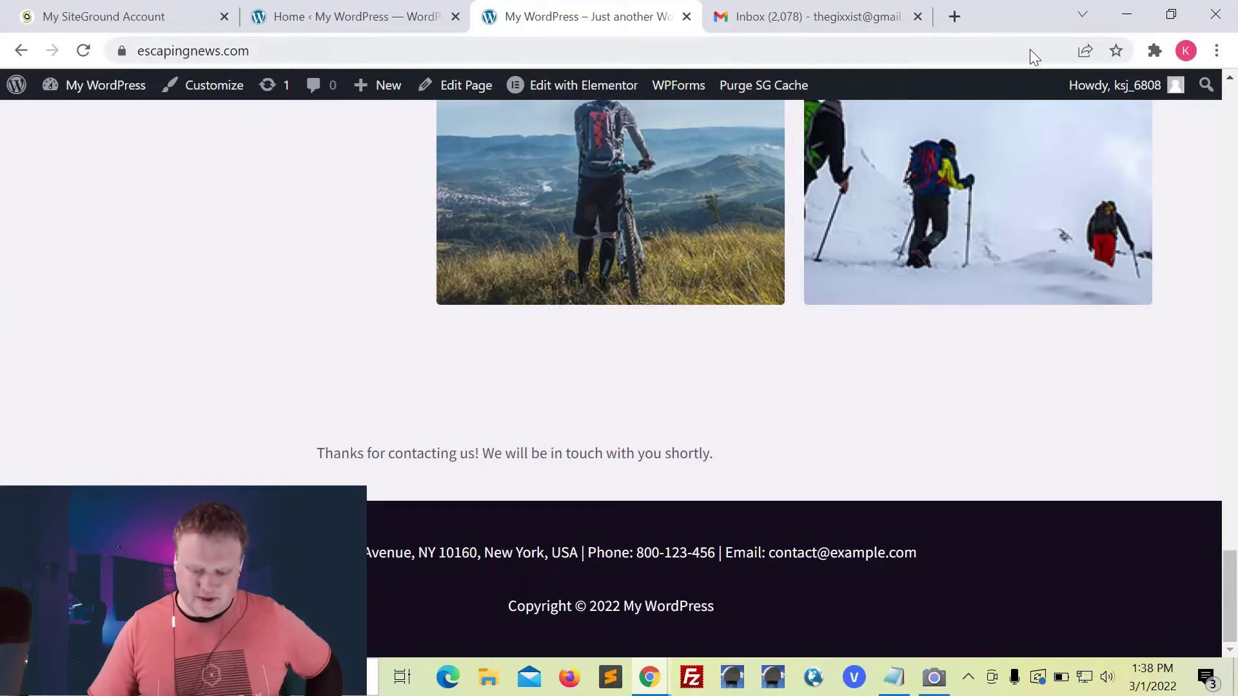
Switch to the Gmail inbox, reload it and open the "New Blank Form Entry" email from My WordPress.
click(824, 22)
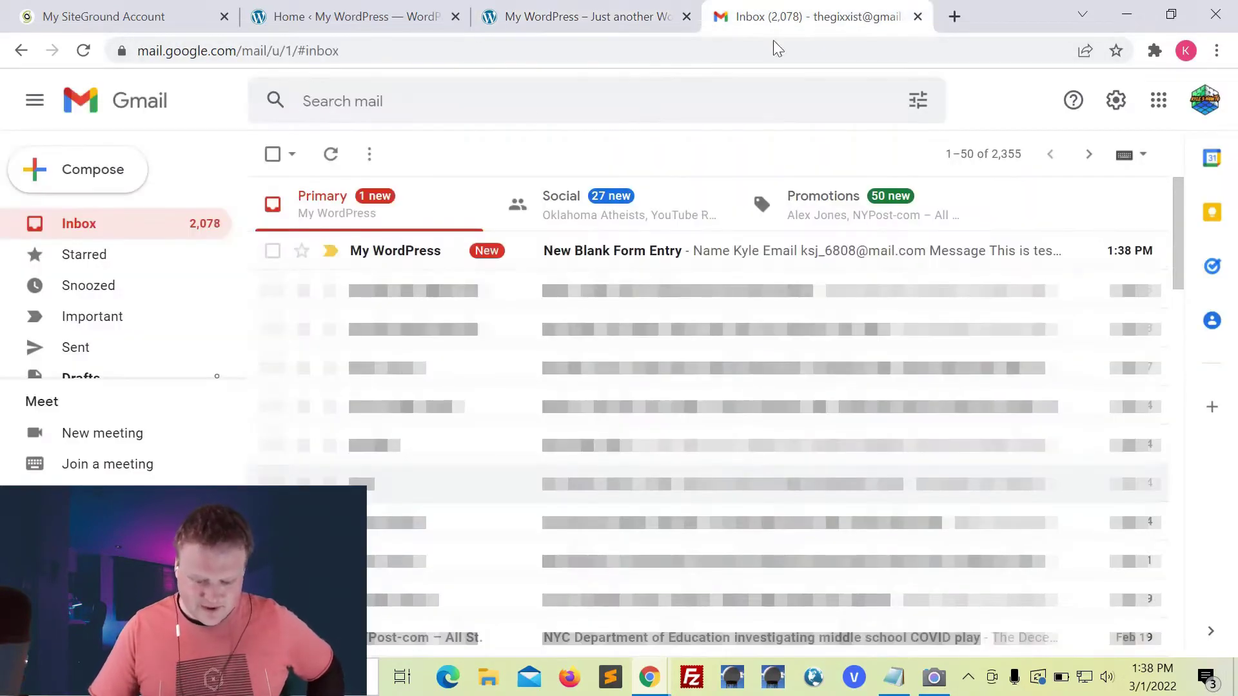
click(83, 50)
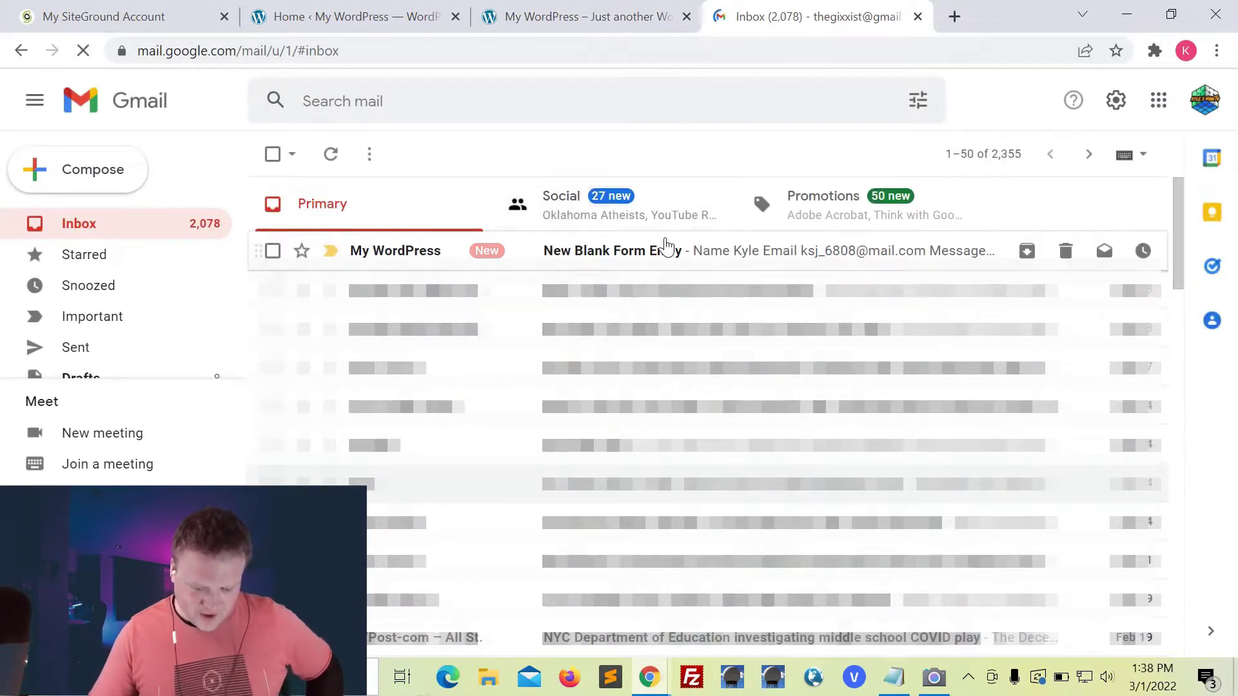
click(635, 258)
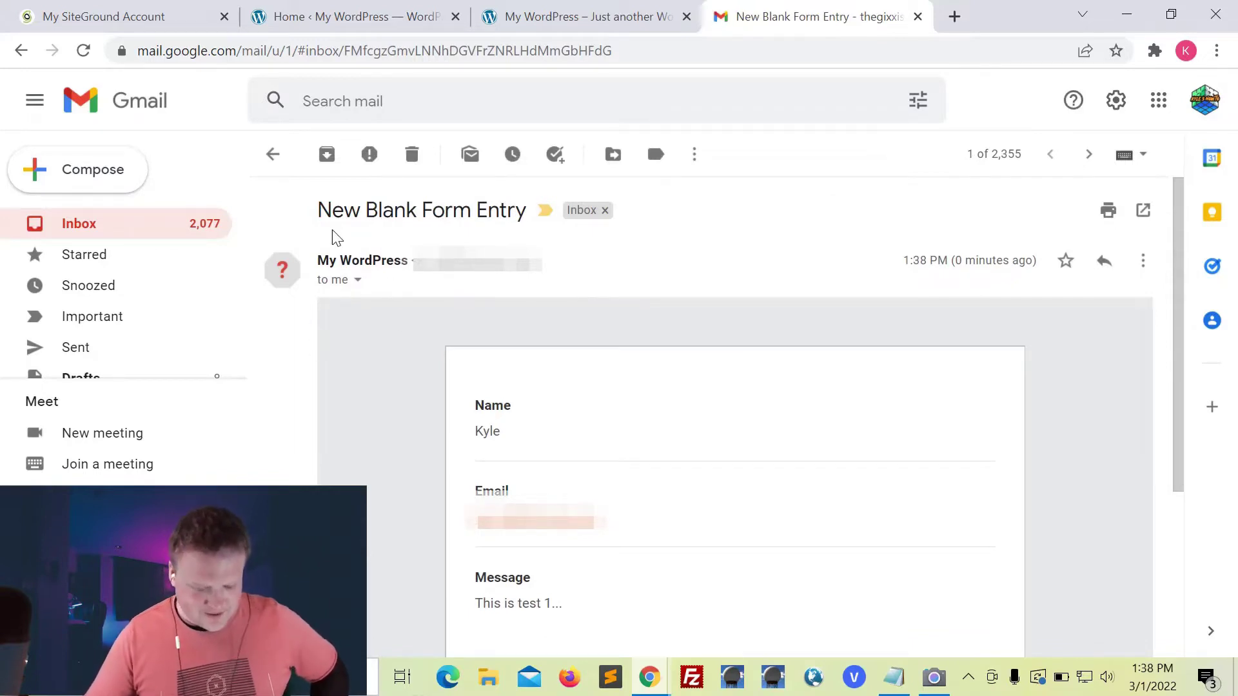
mouse_move(285, 270)
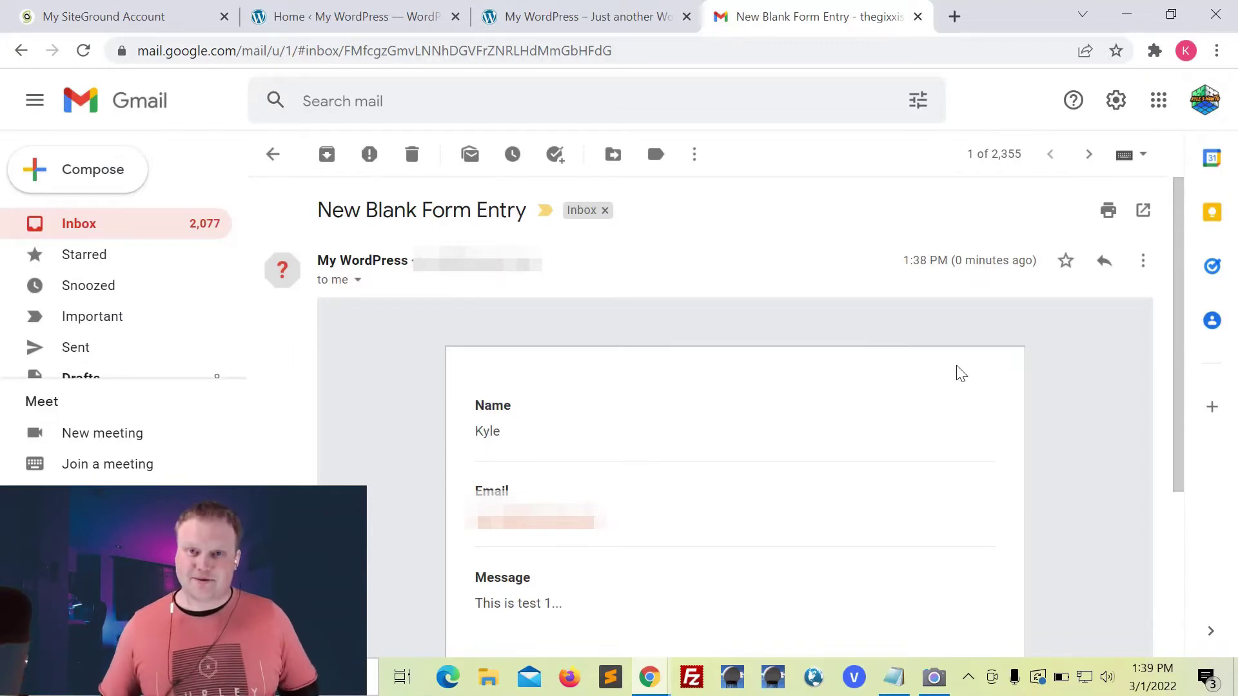
In the WordPress admin, search for new plugins with "wp smtp mail" and install WP Mail SMTP by WPForms.
click(434, 20)
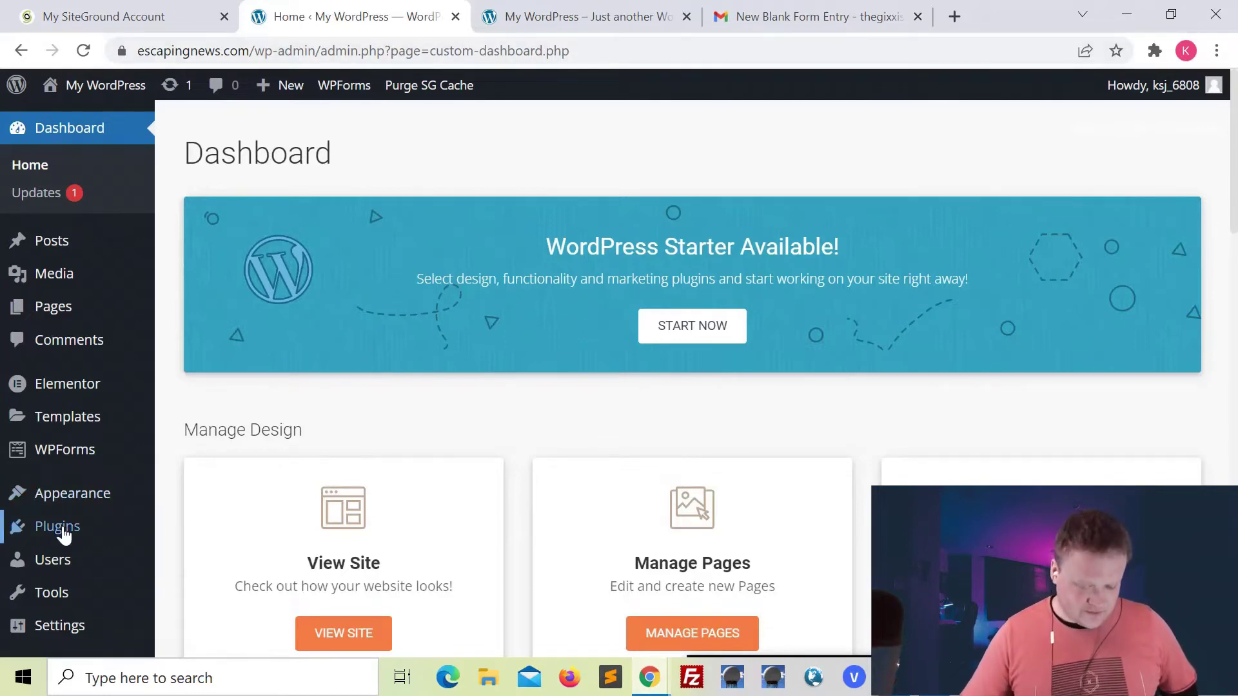
mouse_move(136, 539)
click(203, 564)
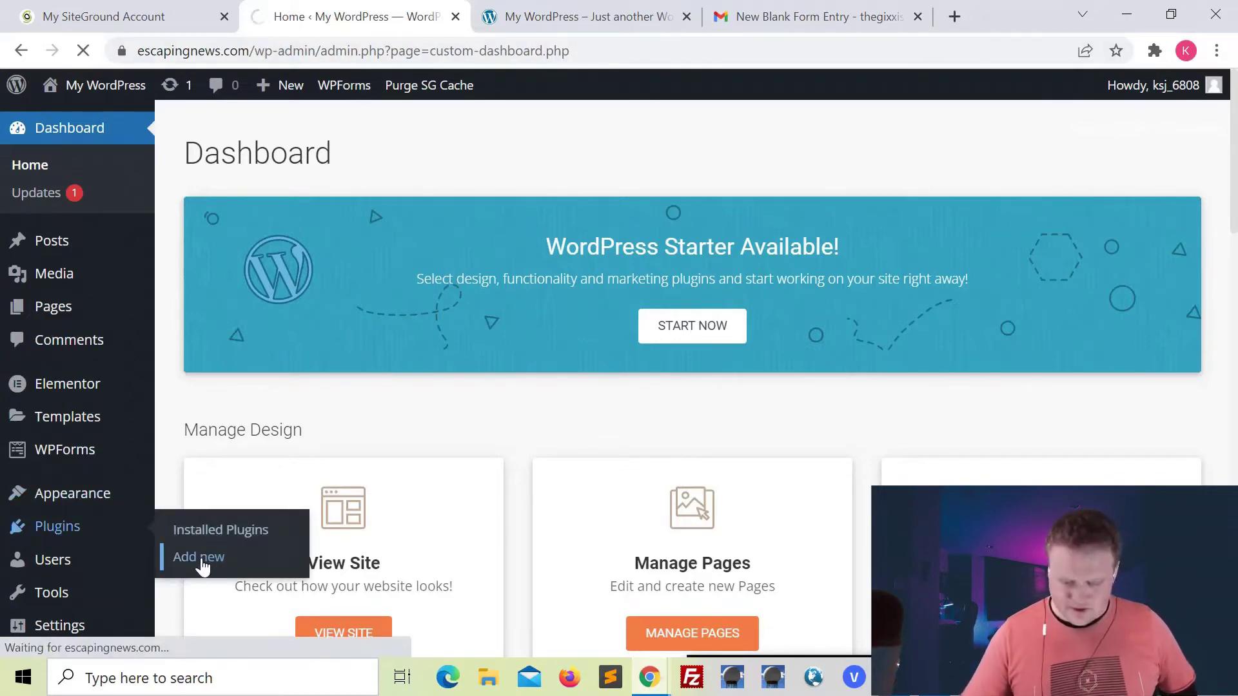
click(407, 279)
text(WP sm)
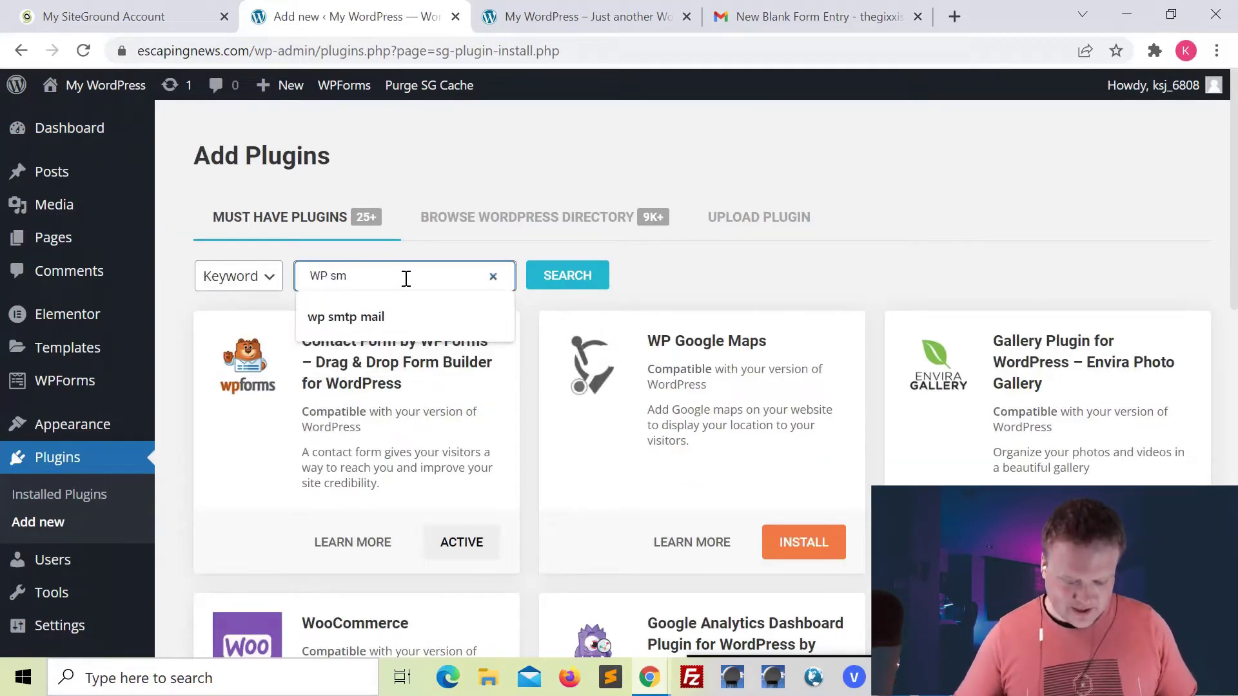
click(385, 316)
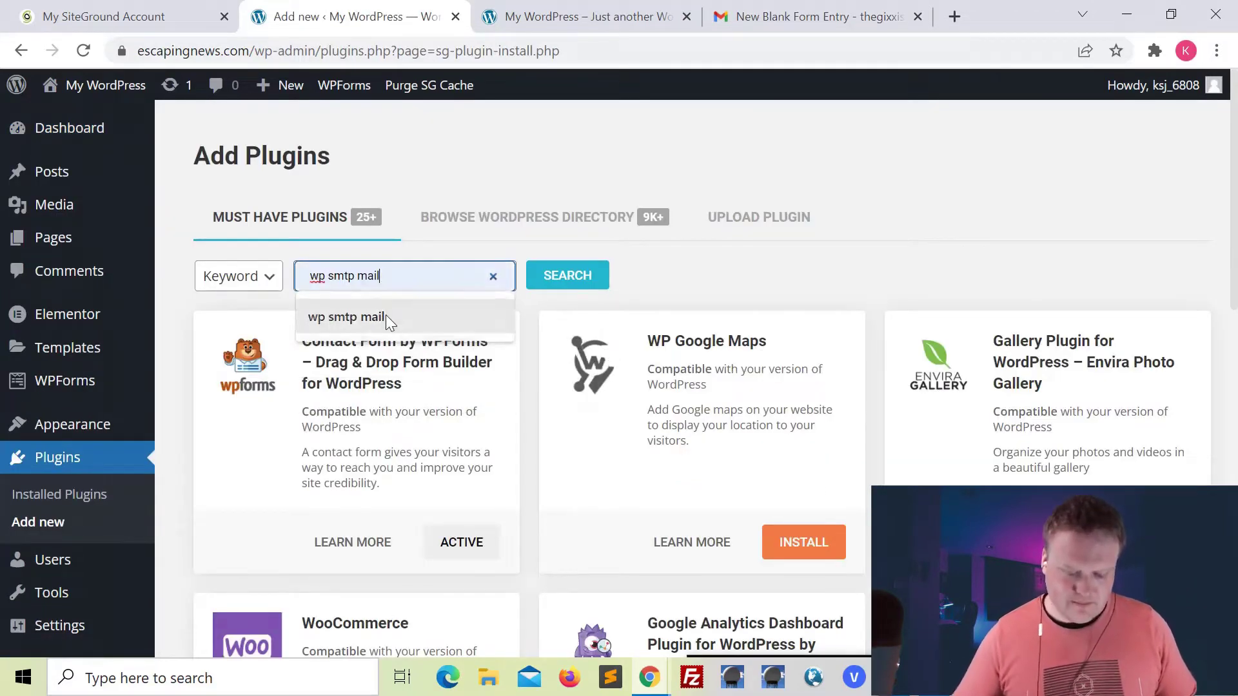
click(567, 275)
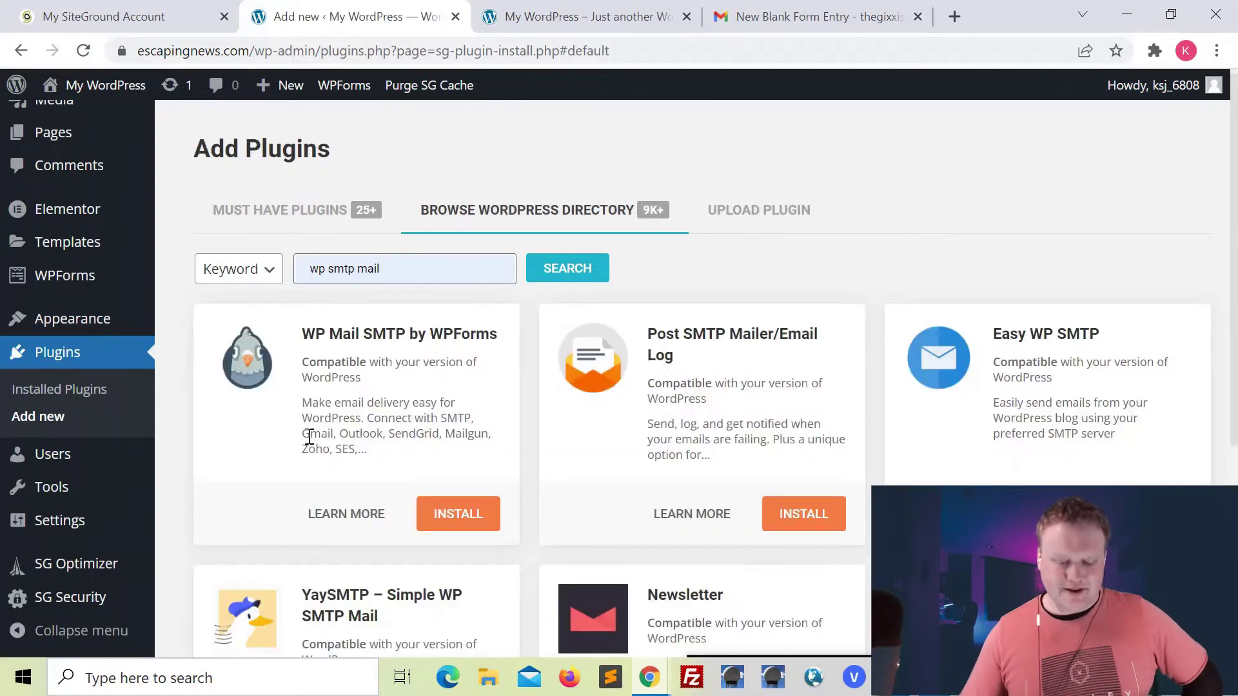
click(472, 525)
click(472, 526)
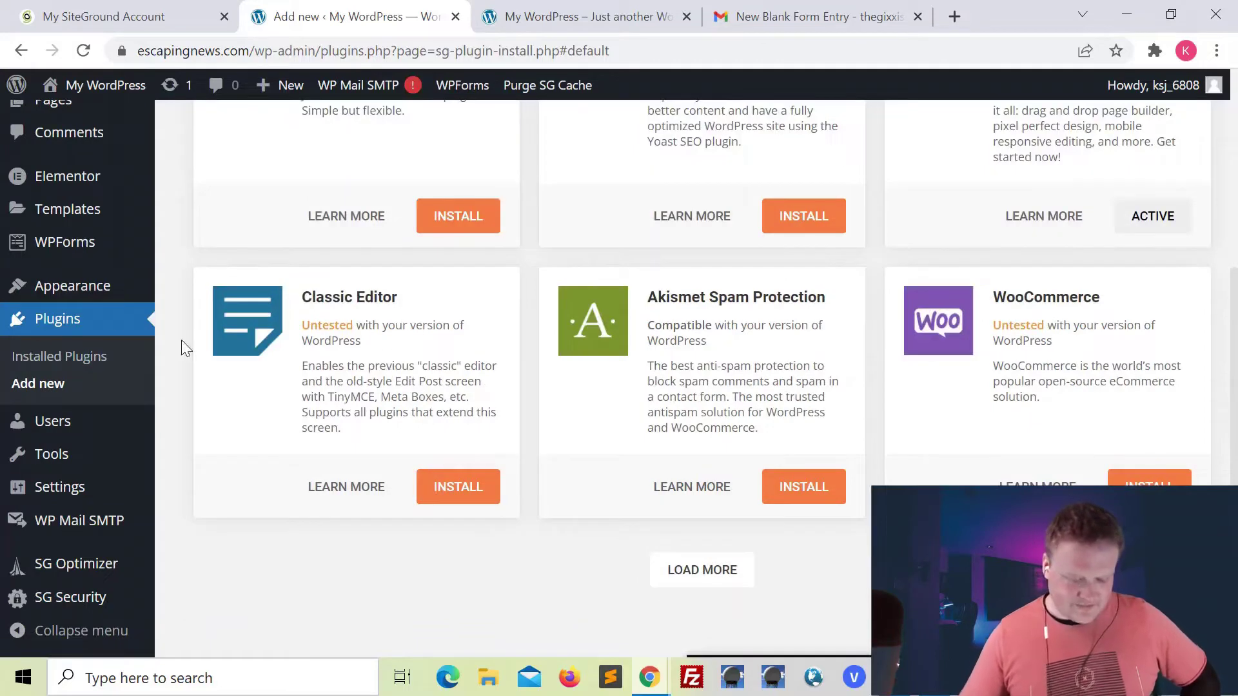
Open the WP Mail SMTP settings and look over the general options and available mailers.
mouse_move(58, 532)
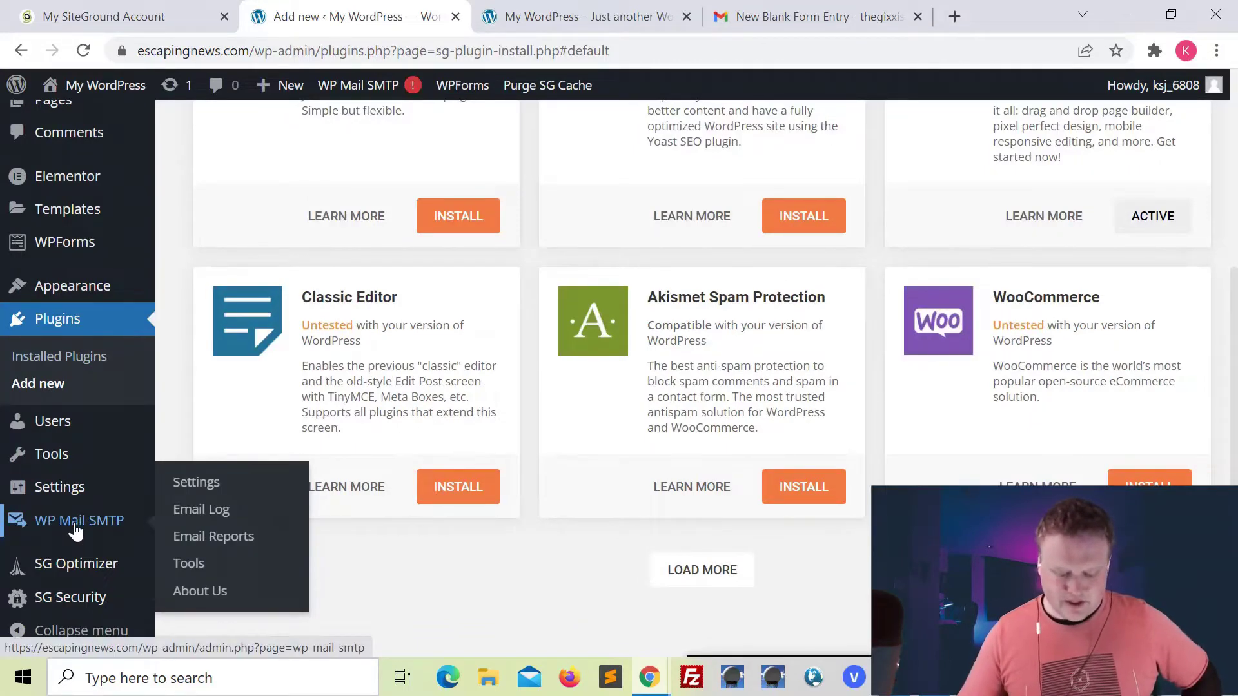
click(75, 530)
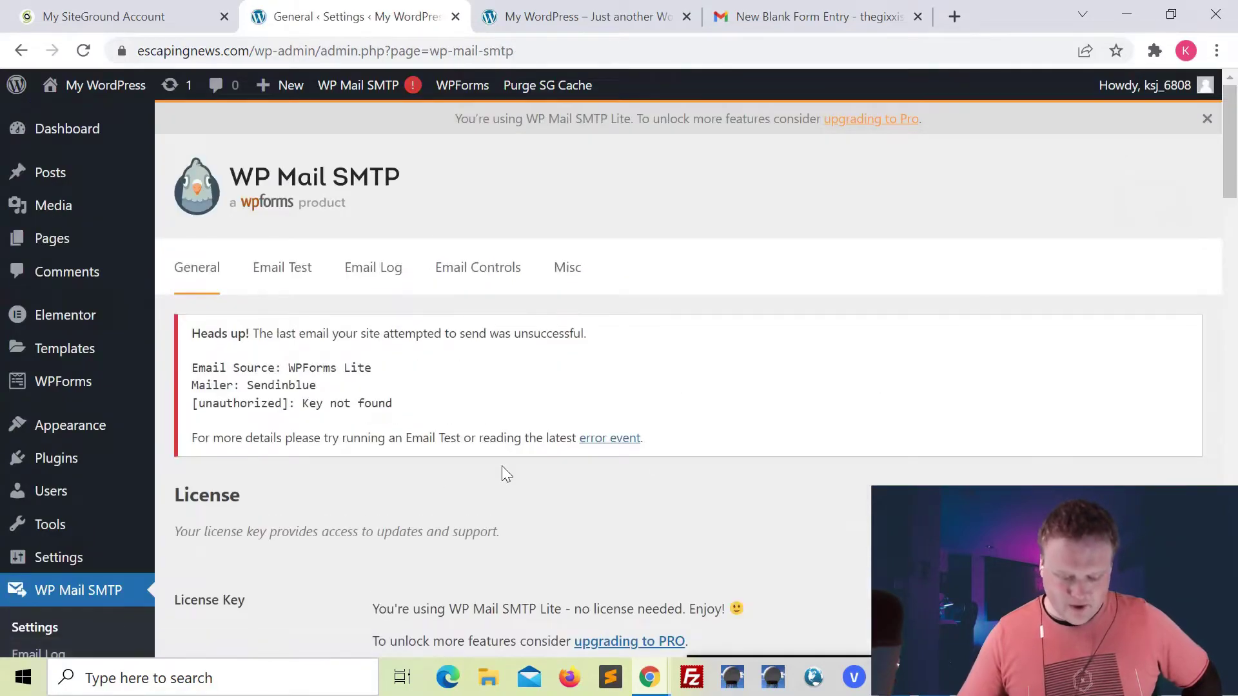
scroll(502, 467, down, 20)
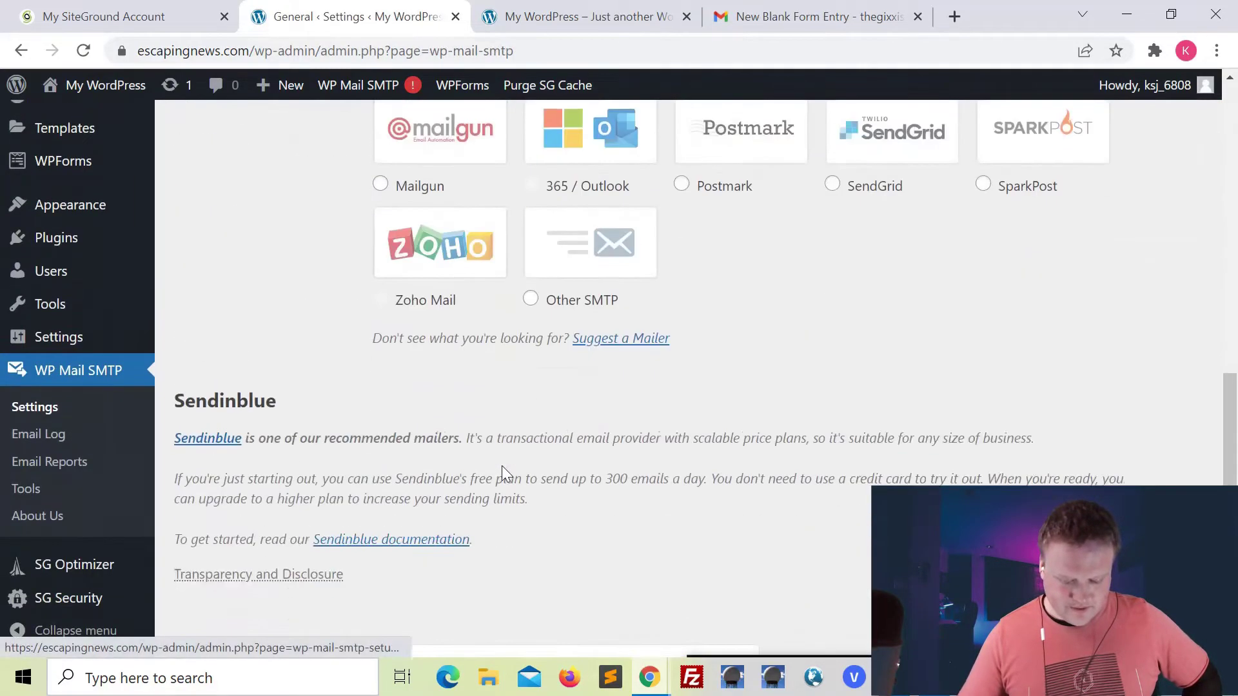
scroll(502, 467, up, 20)
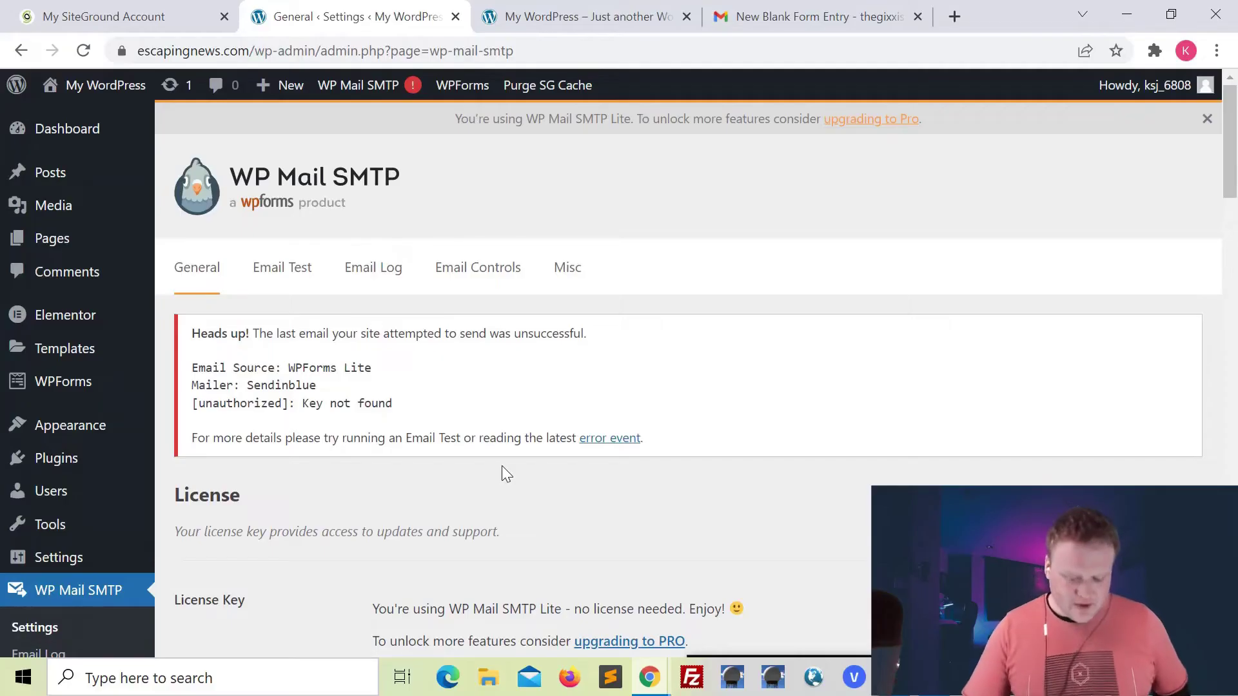
Switch to SiteGround and open the email accounts page in the Site Tools for escapingnews.com.
click(93, 19)
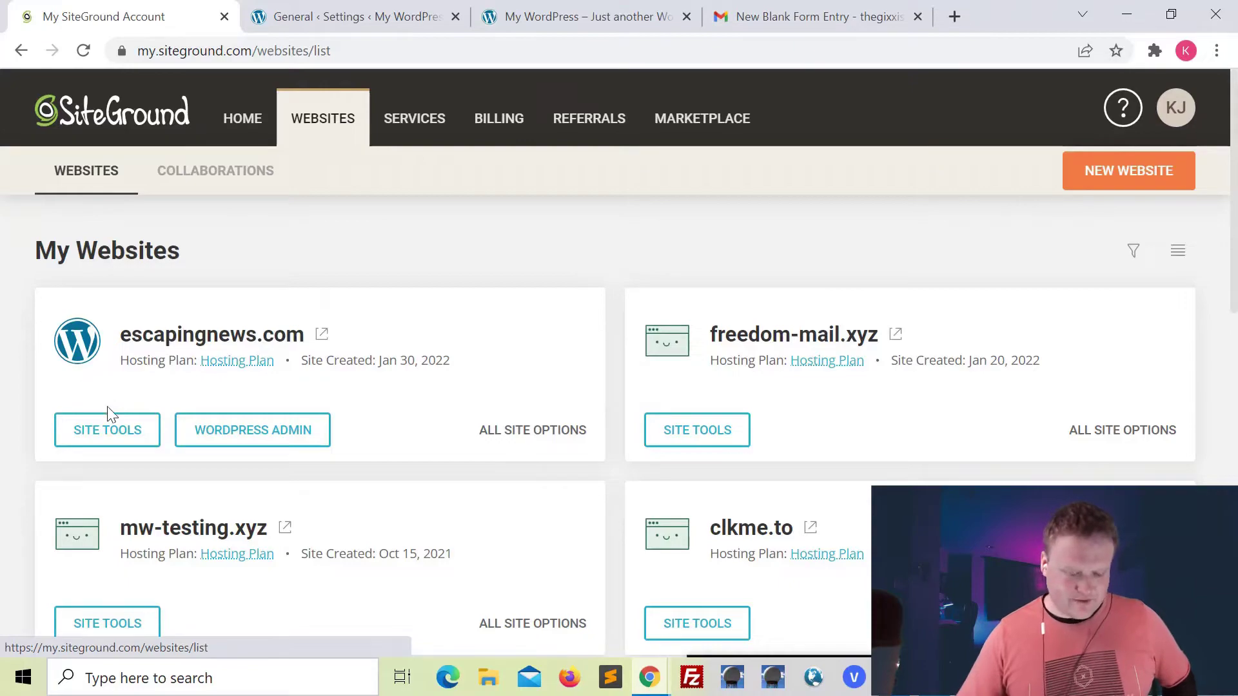
click(105, 433)
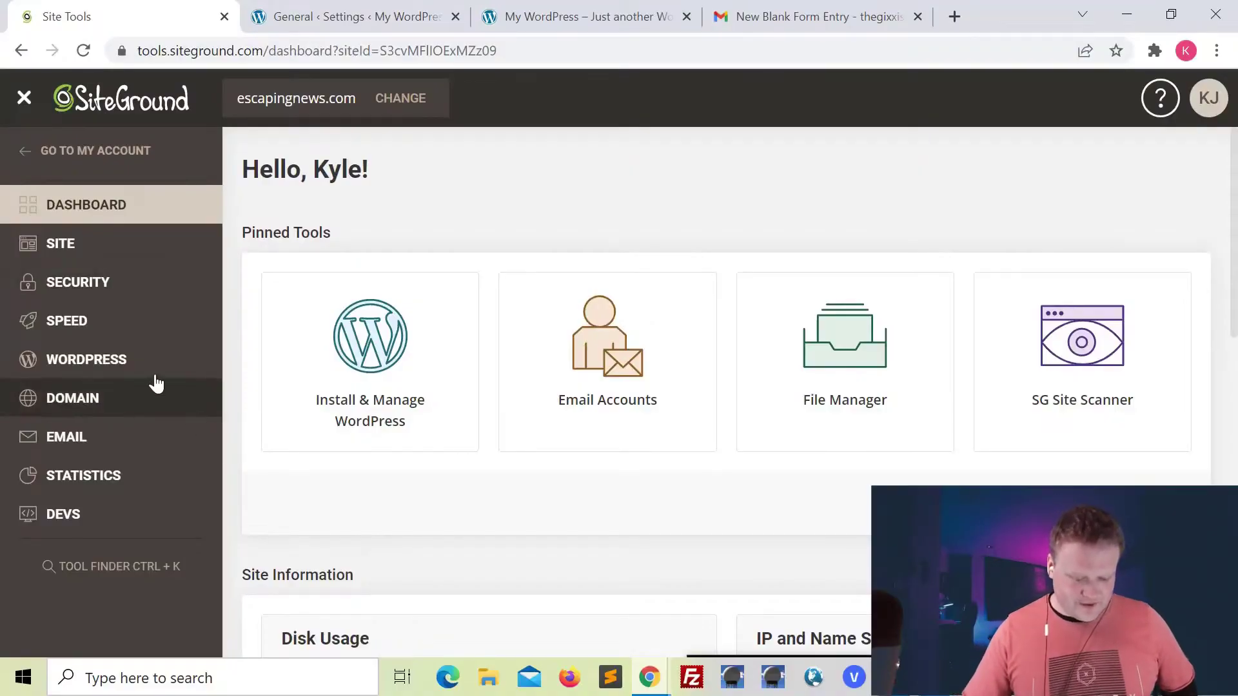
click(65, 438)
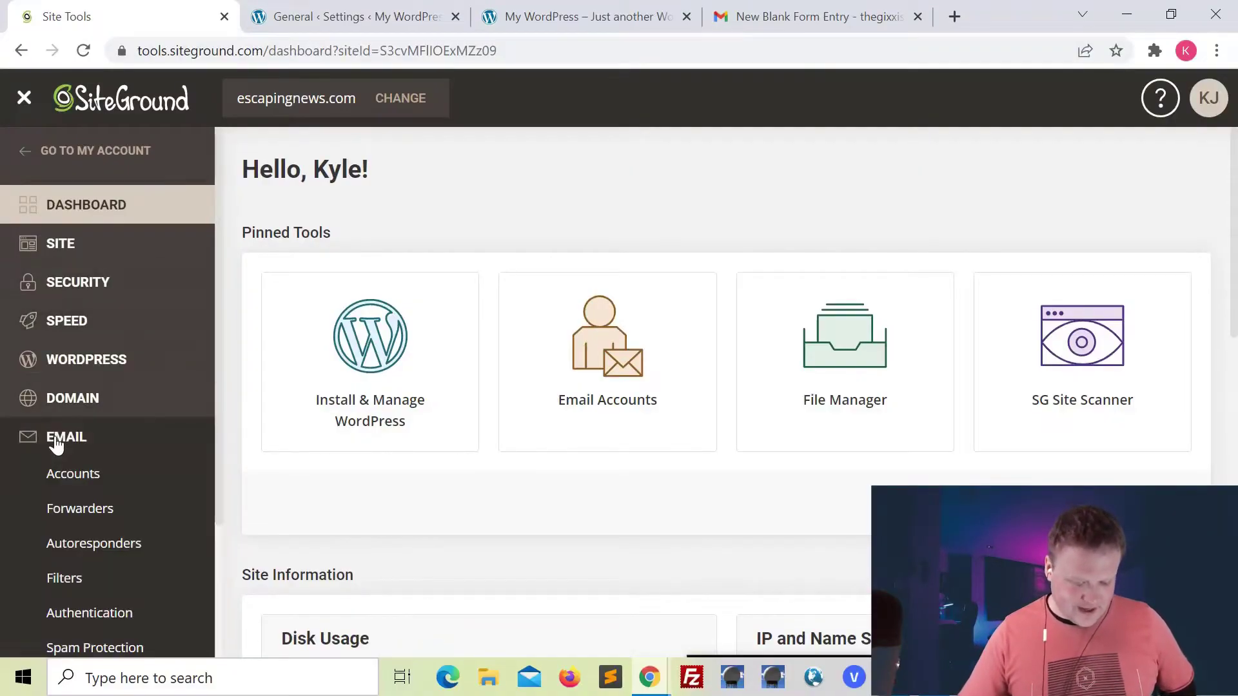
click(69, 479)
scroll(528, 449, down, 2)
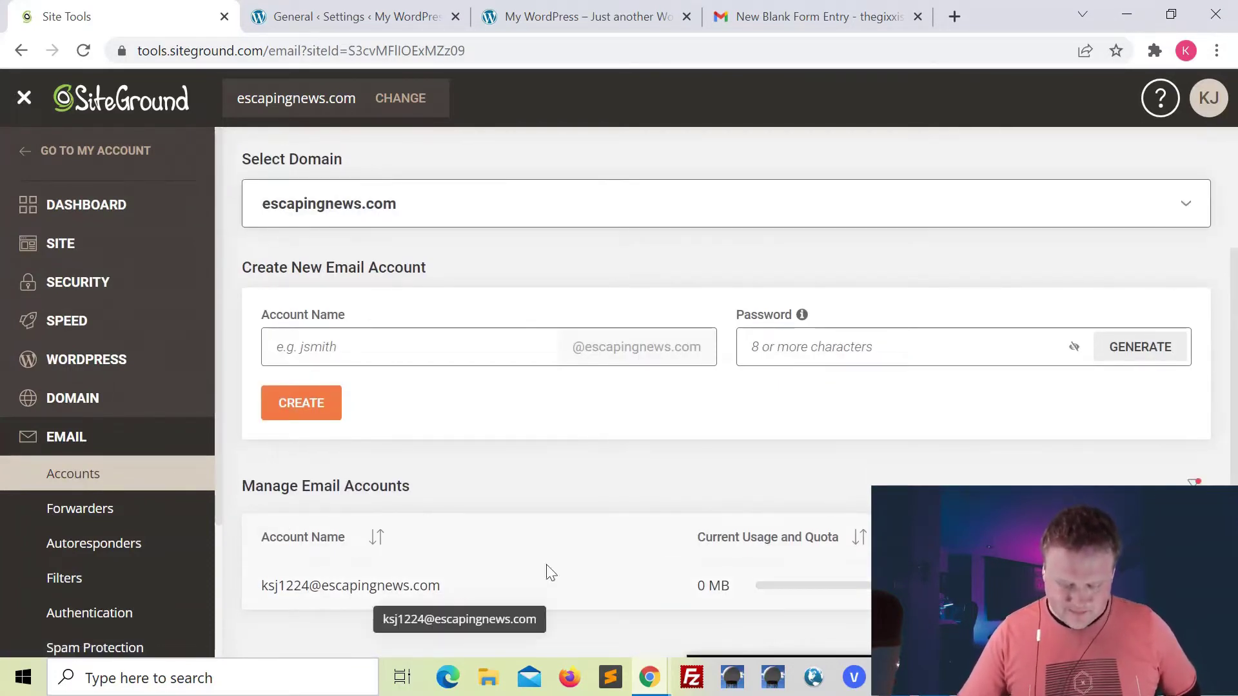
Show the existing email account's manual mail configuration settings and copy its username.
click(1184, 587)
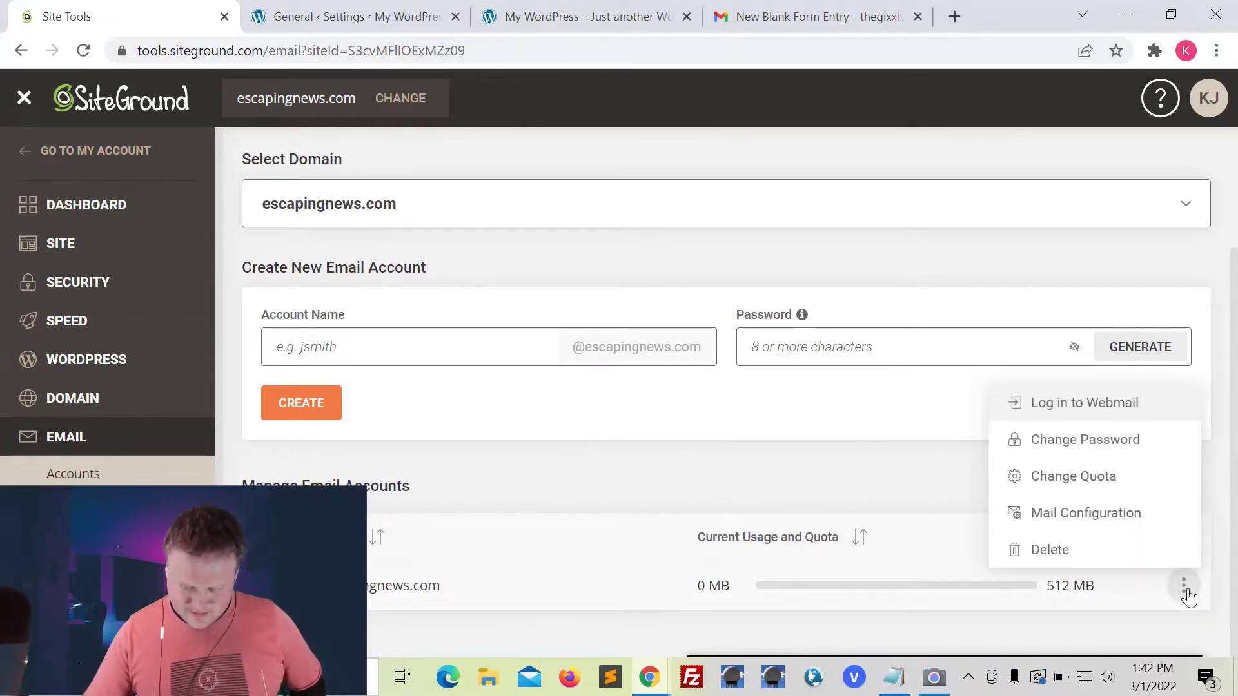
click(1113, 519)
click(718, 317)
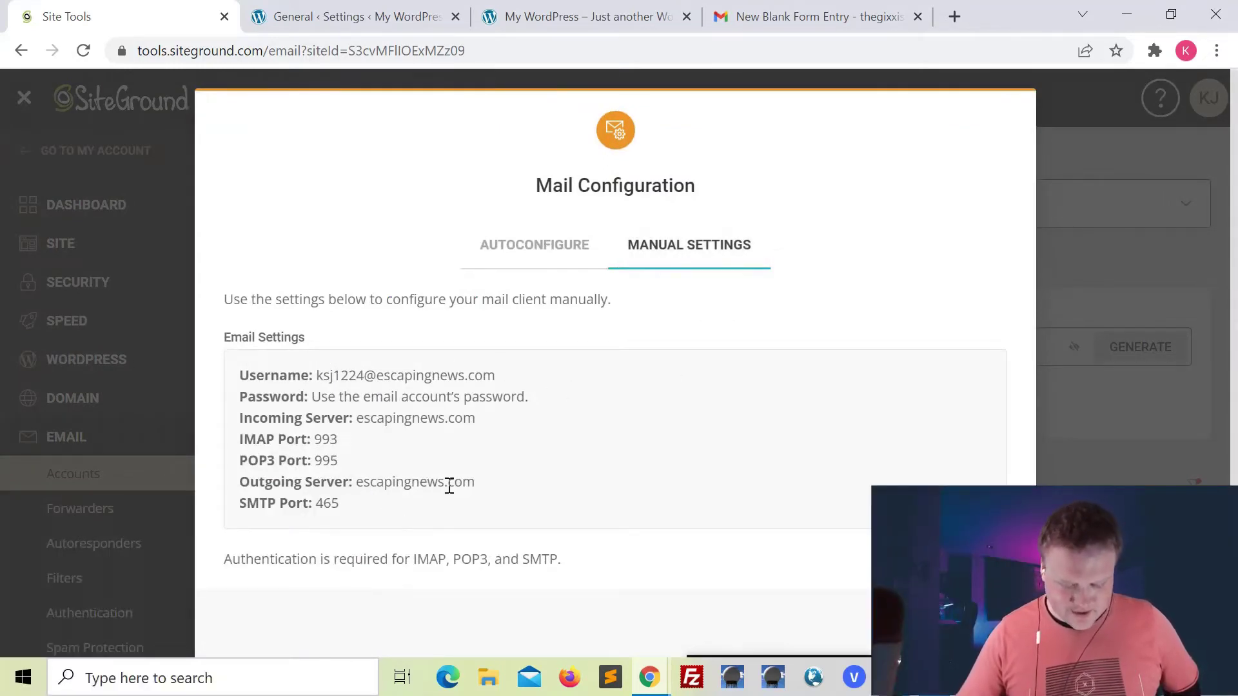
drag(497, 377, 324, 376)
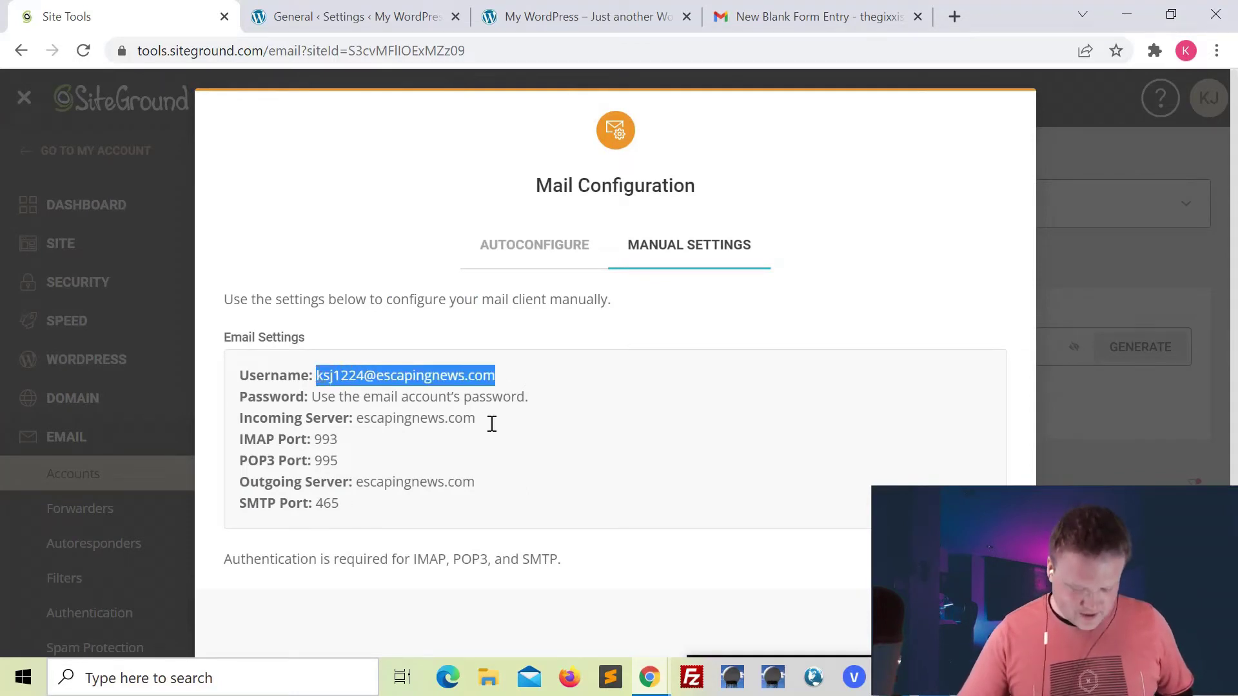
Back in the WP Mail SMTP settings, replace the From Email address with the copied email account username.
click(328, 17)
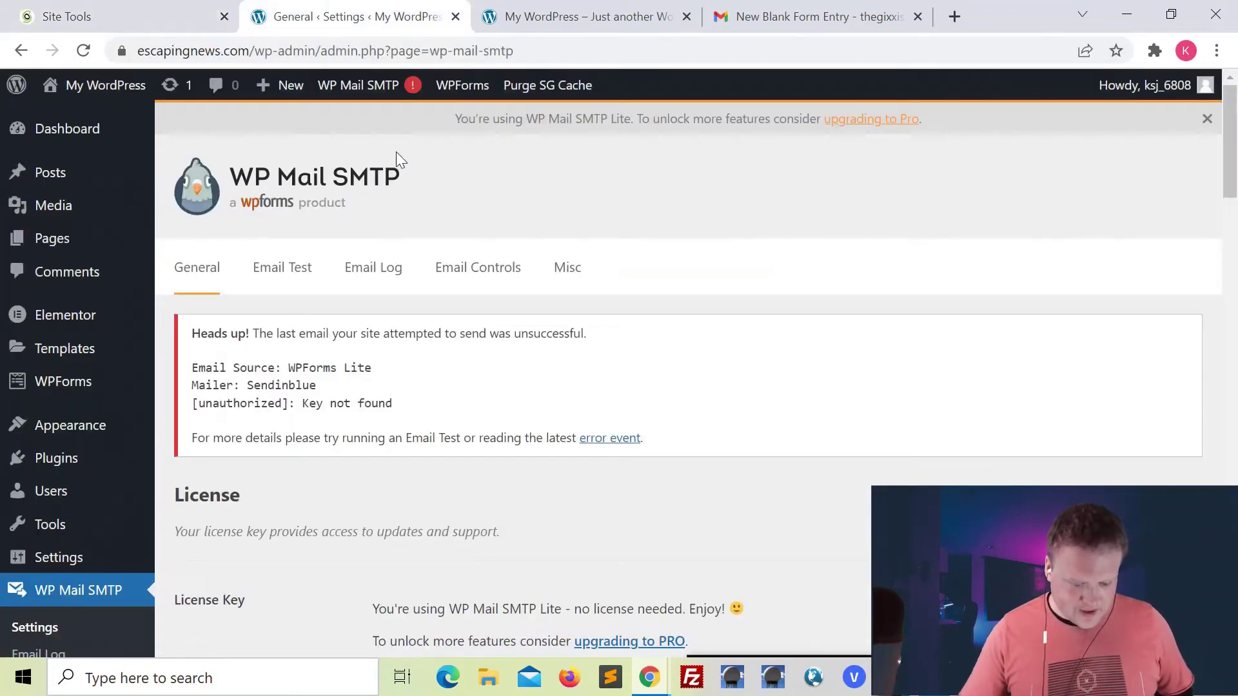
scroll(462, 385, down, 8)
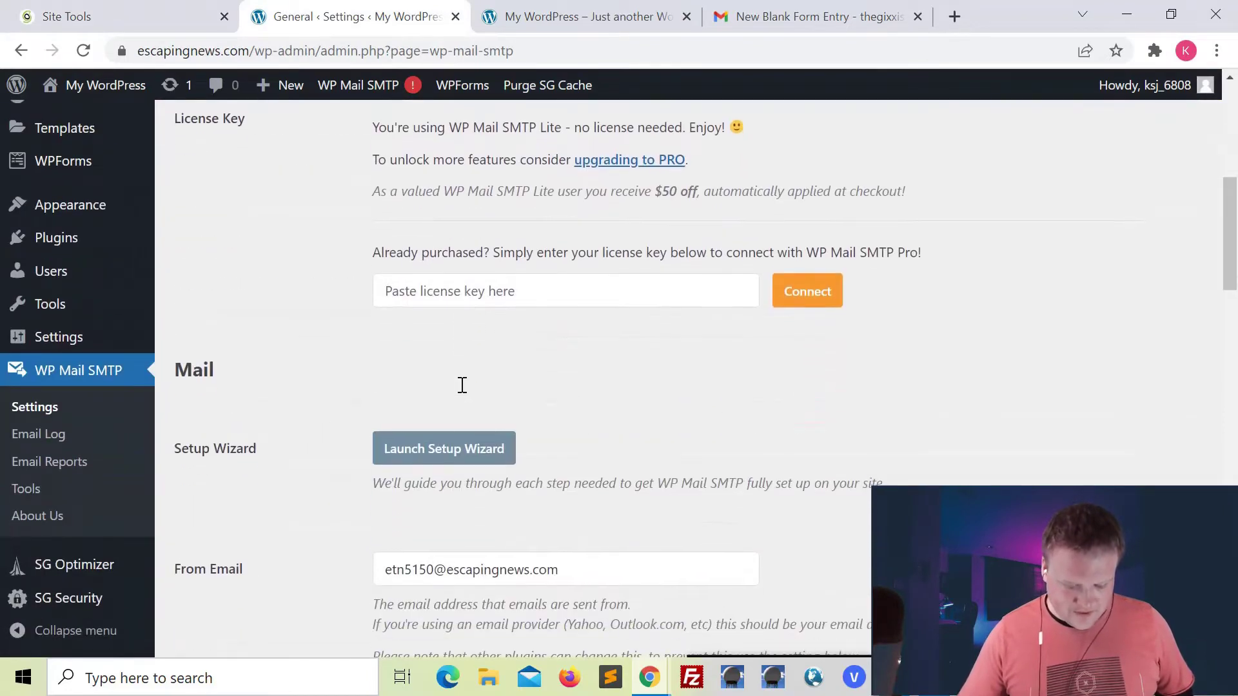
scroll(400, 384, up, 5)
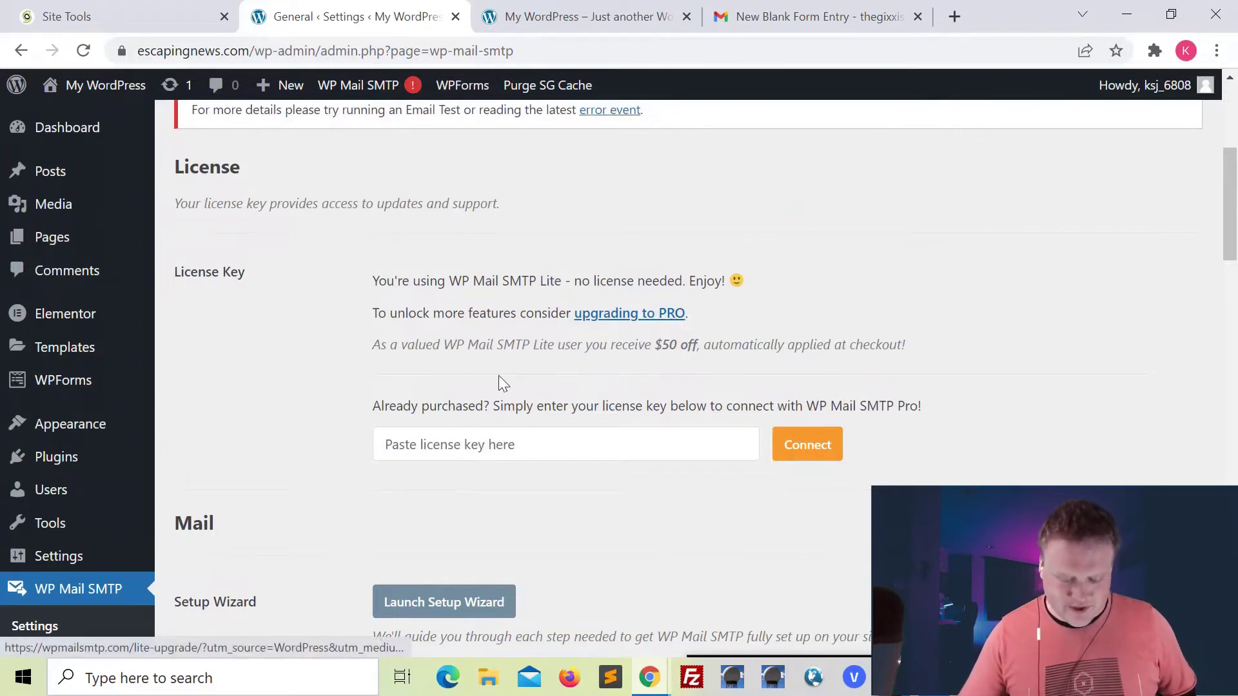
scroll(454, 481, down, 2)
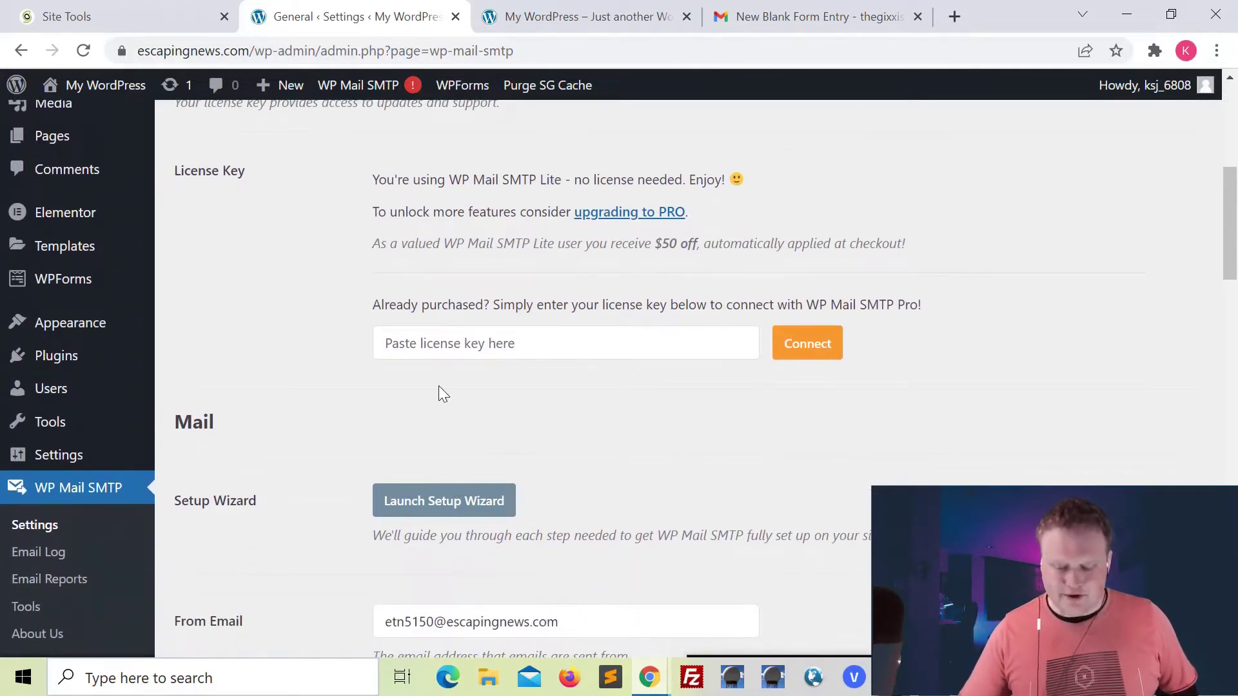
scroll(513, 387, down, 1)
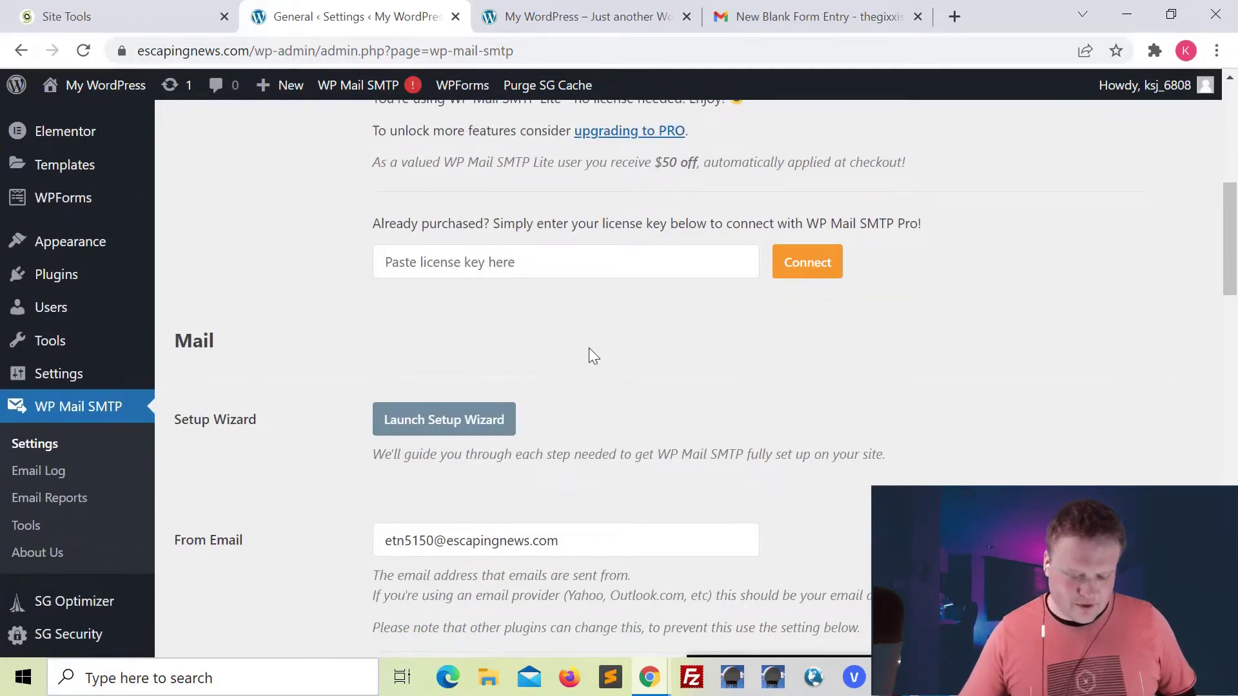
scroll(594, 357, down, 3)
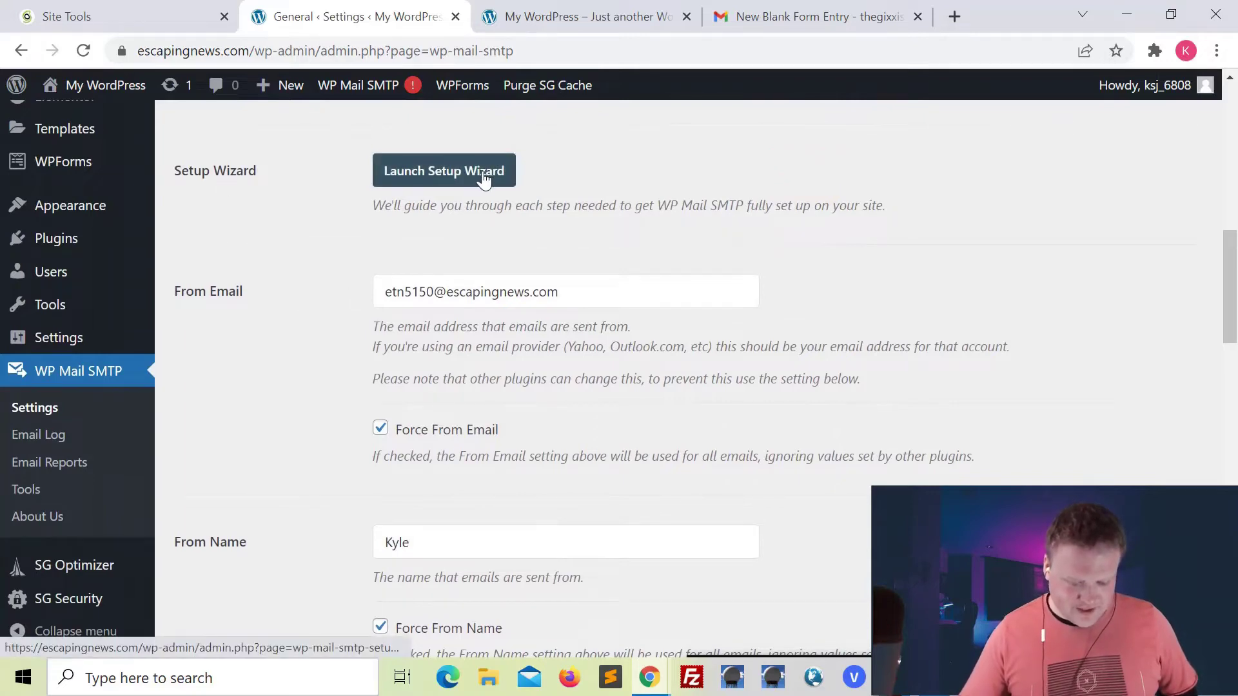
scroll(305, 238, down, 1)
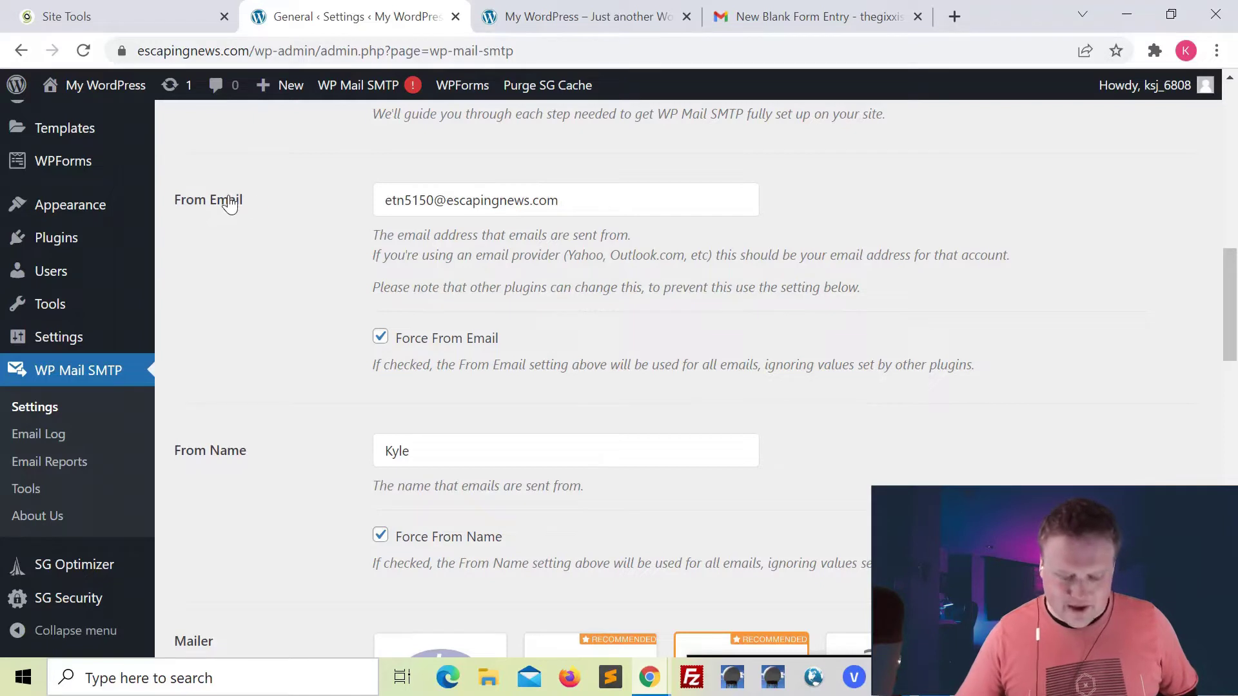
click(589, 203)
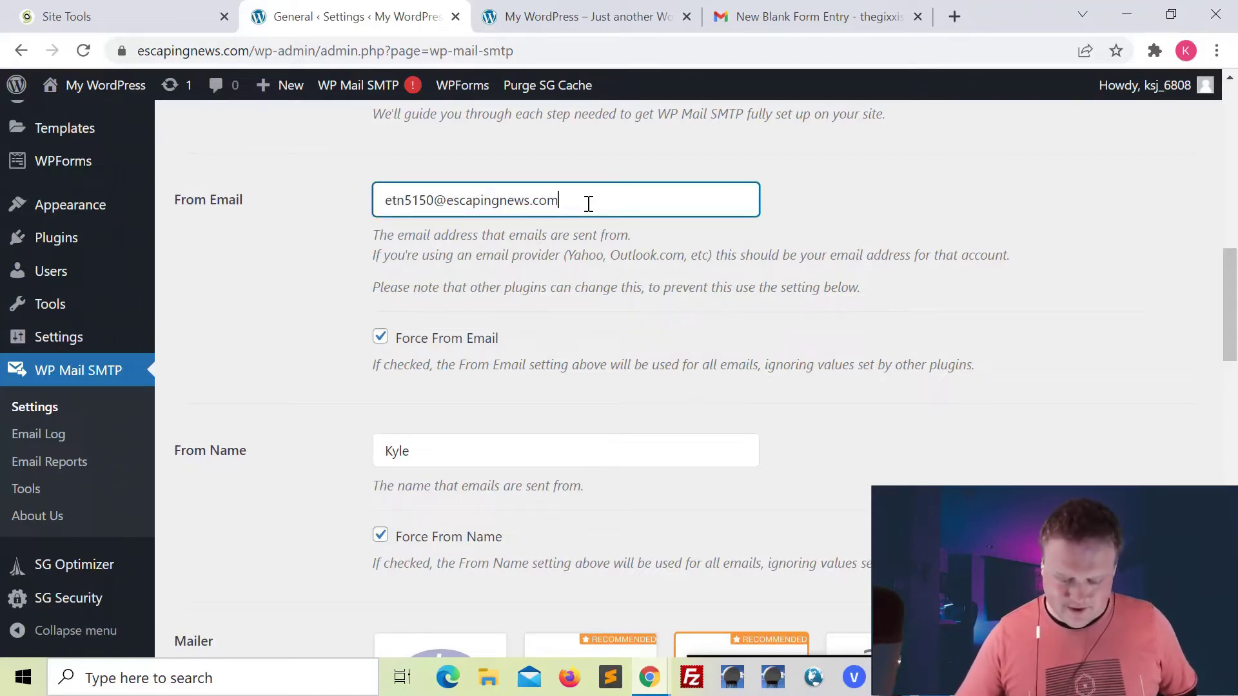
key(ctrl+a)
key(BackSpace)
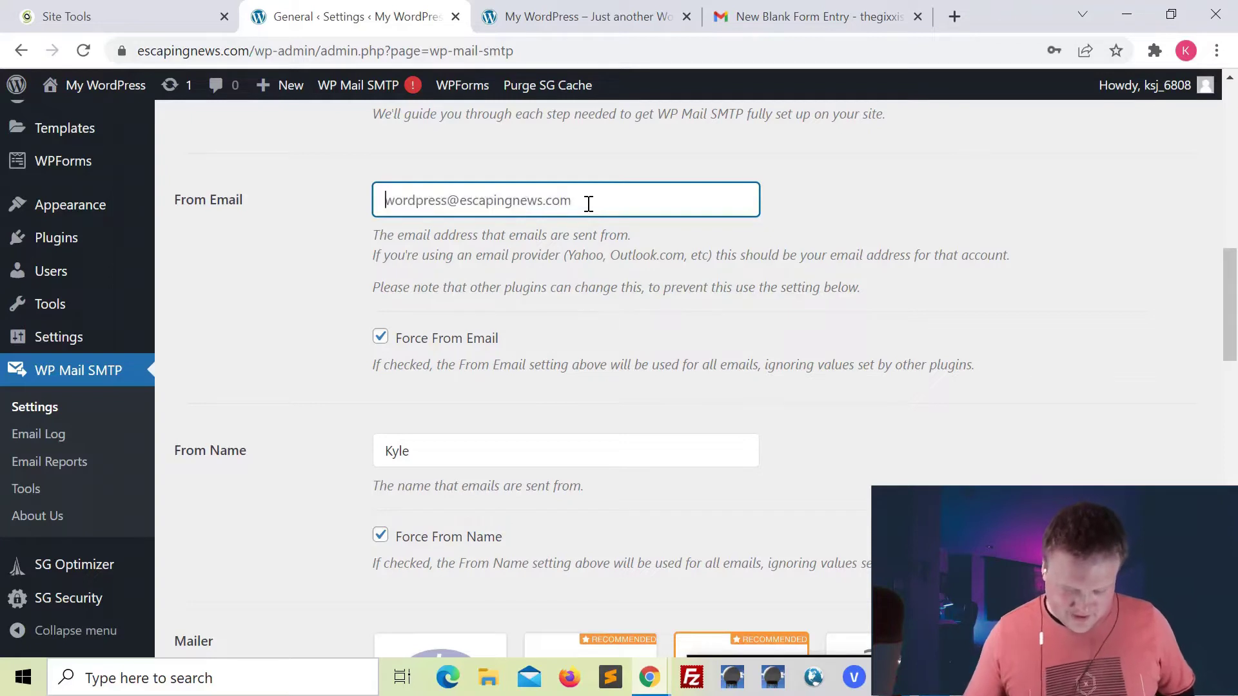
key(ctrl+v)
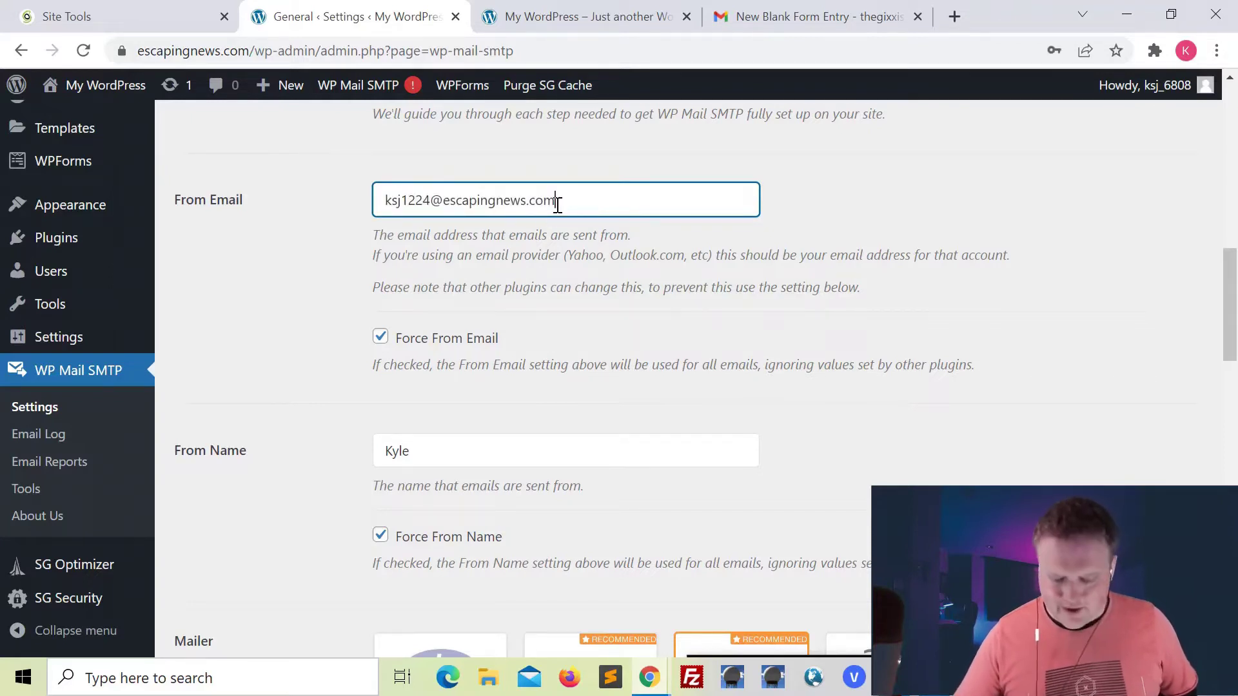
Review the From Email and From Name settings together with their force options.
scroll(374, 270, down, 1)
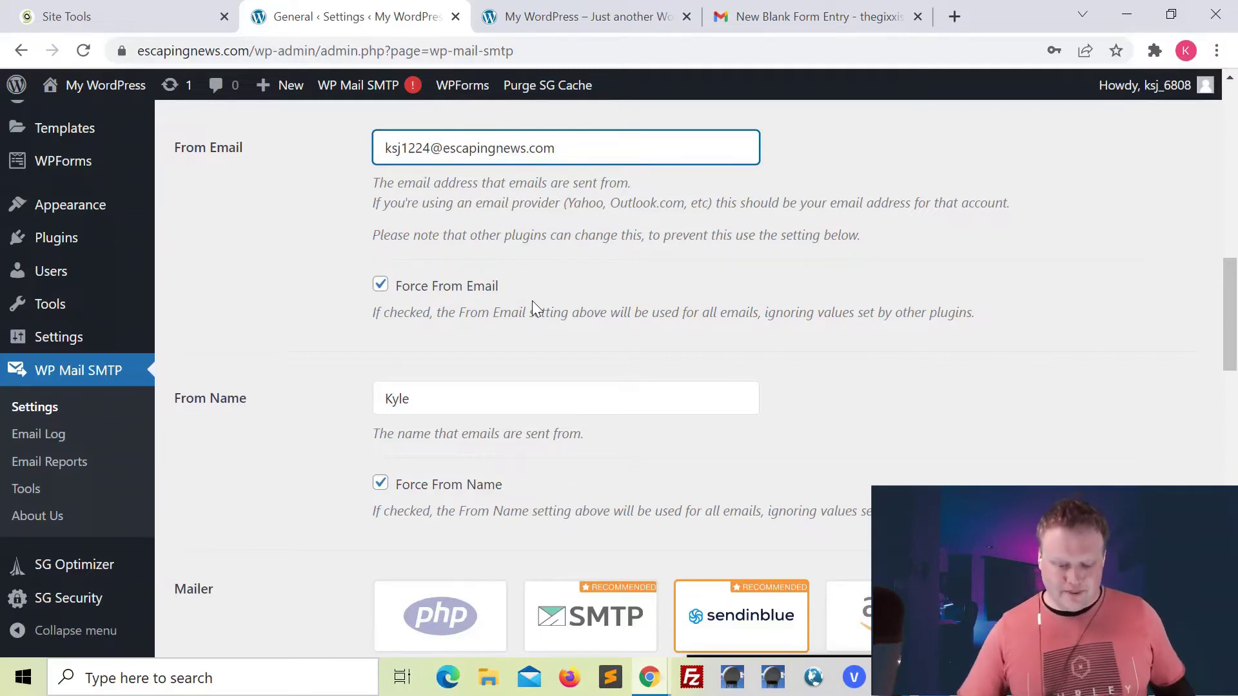
triple_click(572, 141)
scroll(574, 277, down, 1)
click(456, 312)
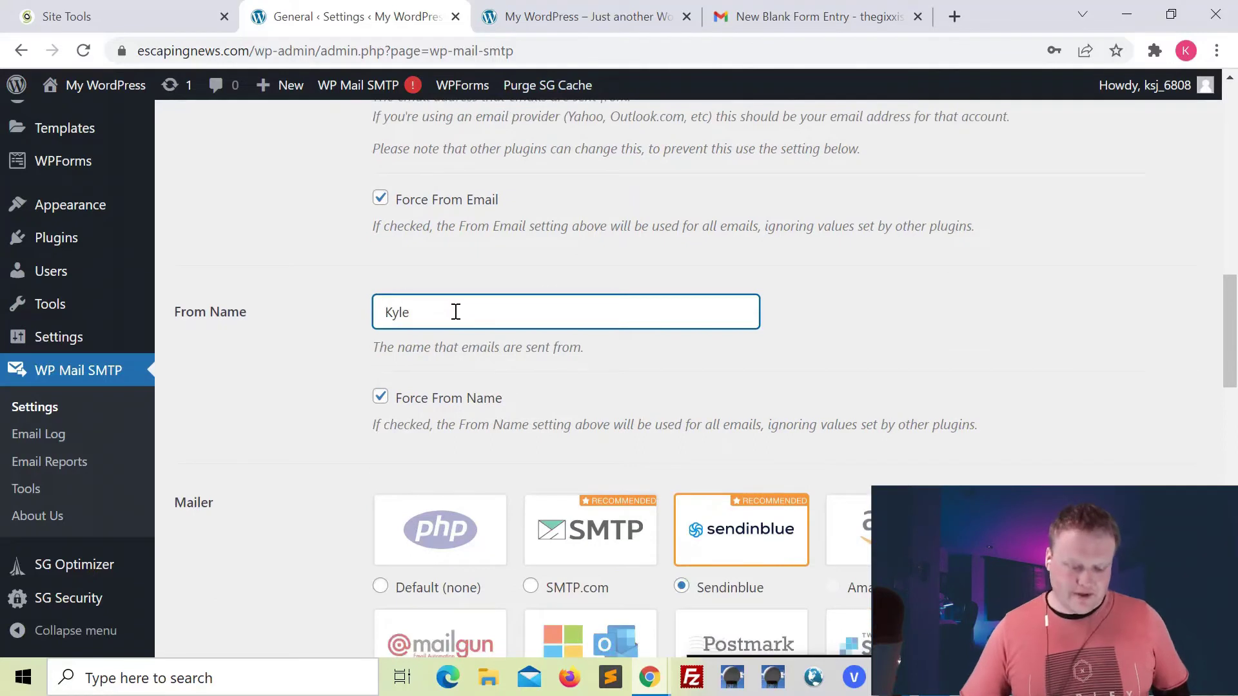
drag(431, 312, 379, 311)
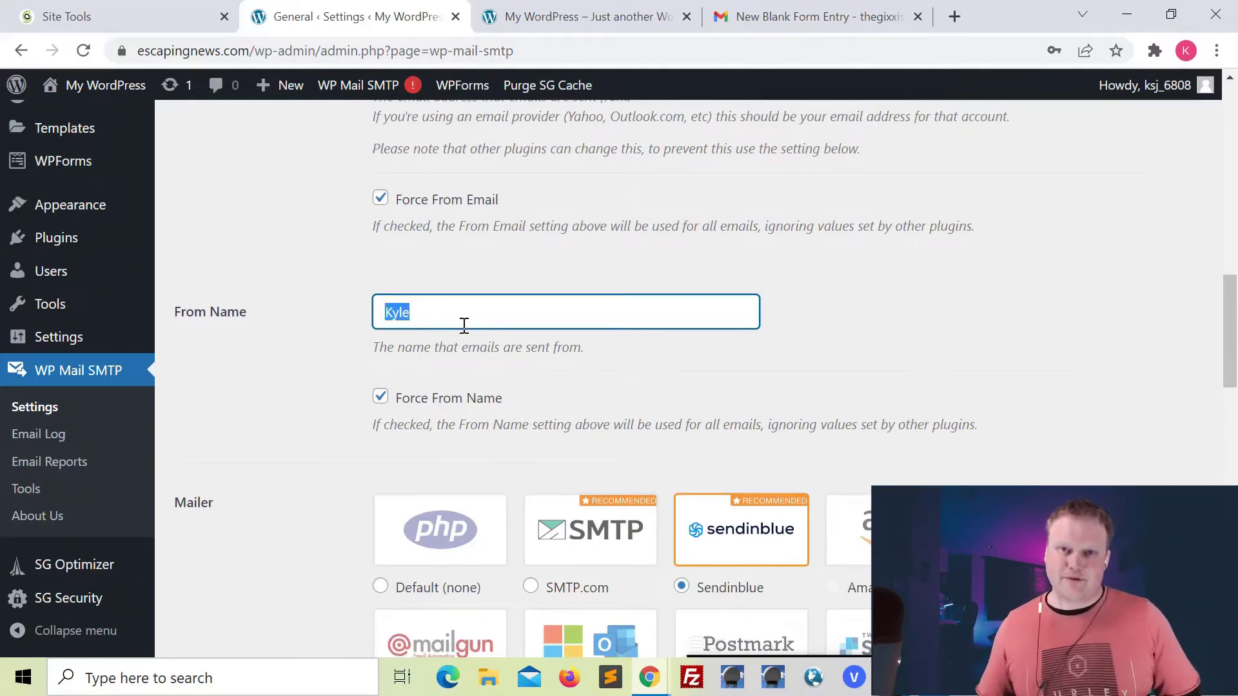
click(293, 338)
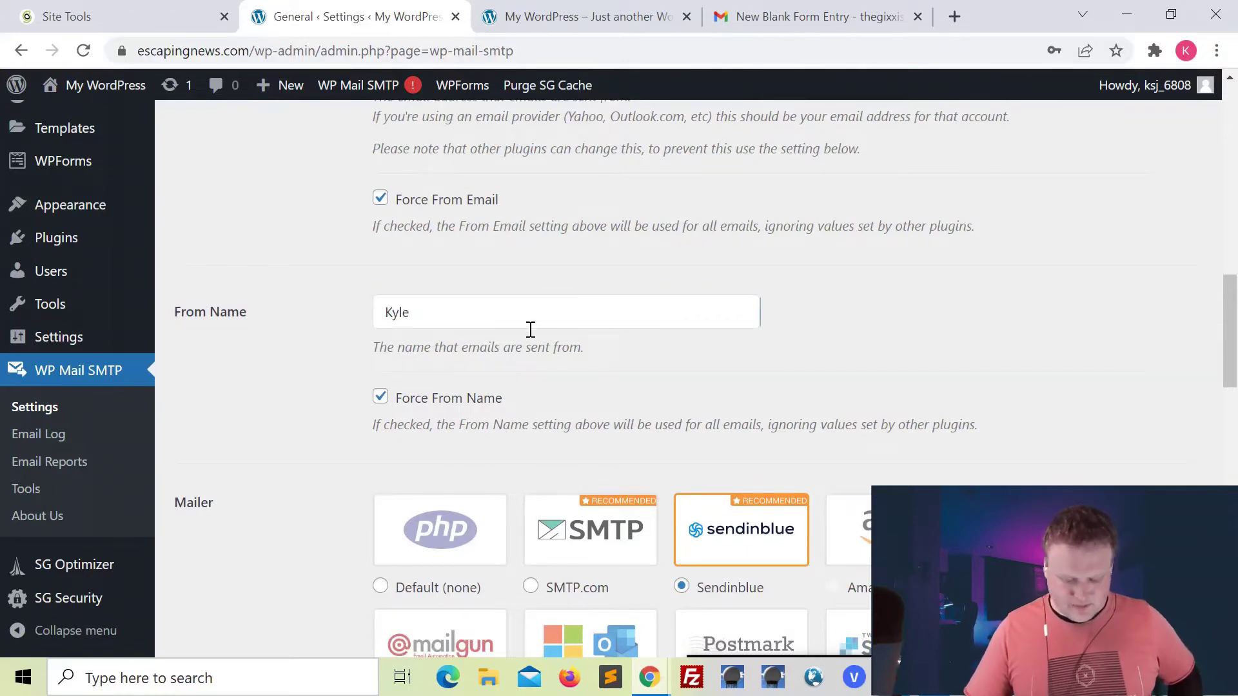
Choose Other SMTP as the mailer and bring up its host, encryption and port settings.
scroll(266, 355, down, 2)
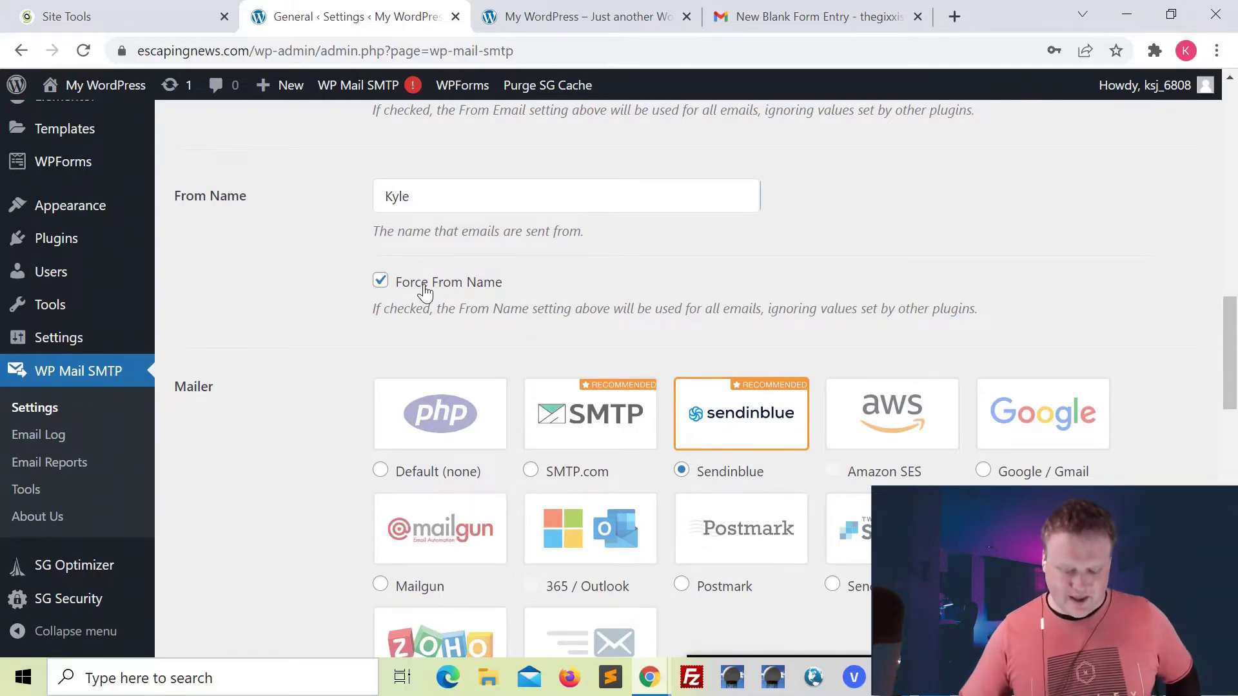
scroll(317, 297, down, 2)
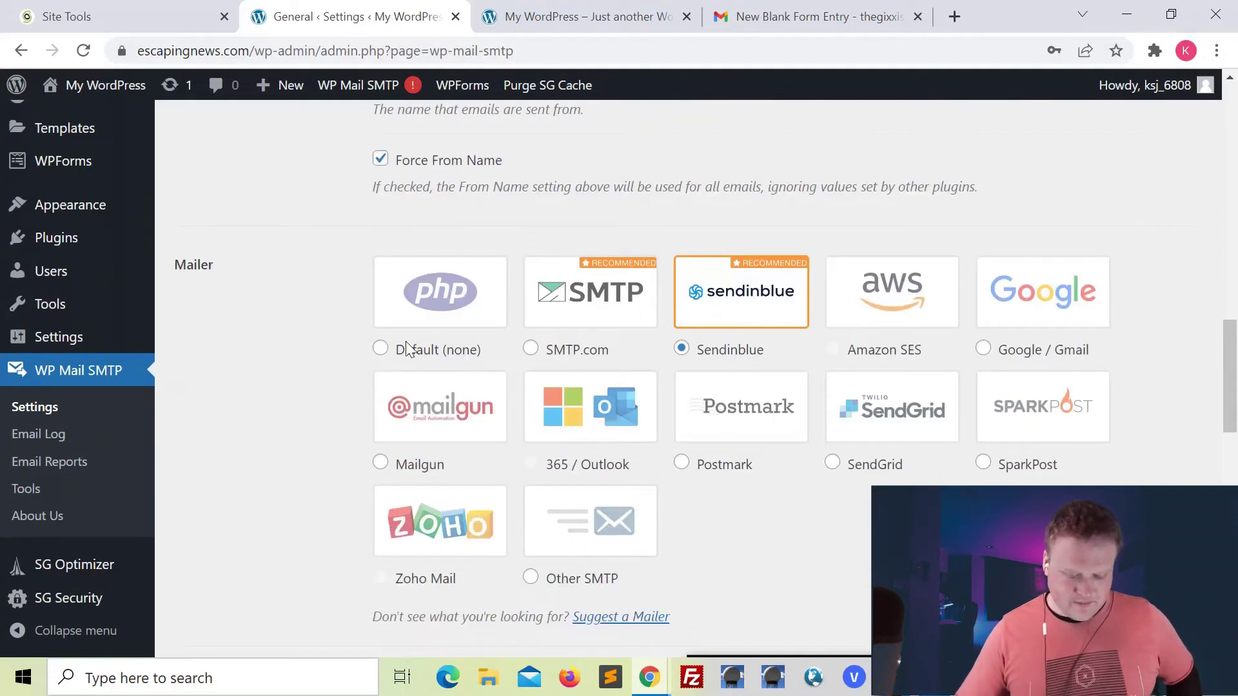
click(530, 578)
scroll(635, 571, down, 10)
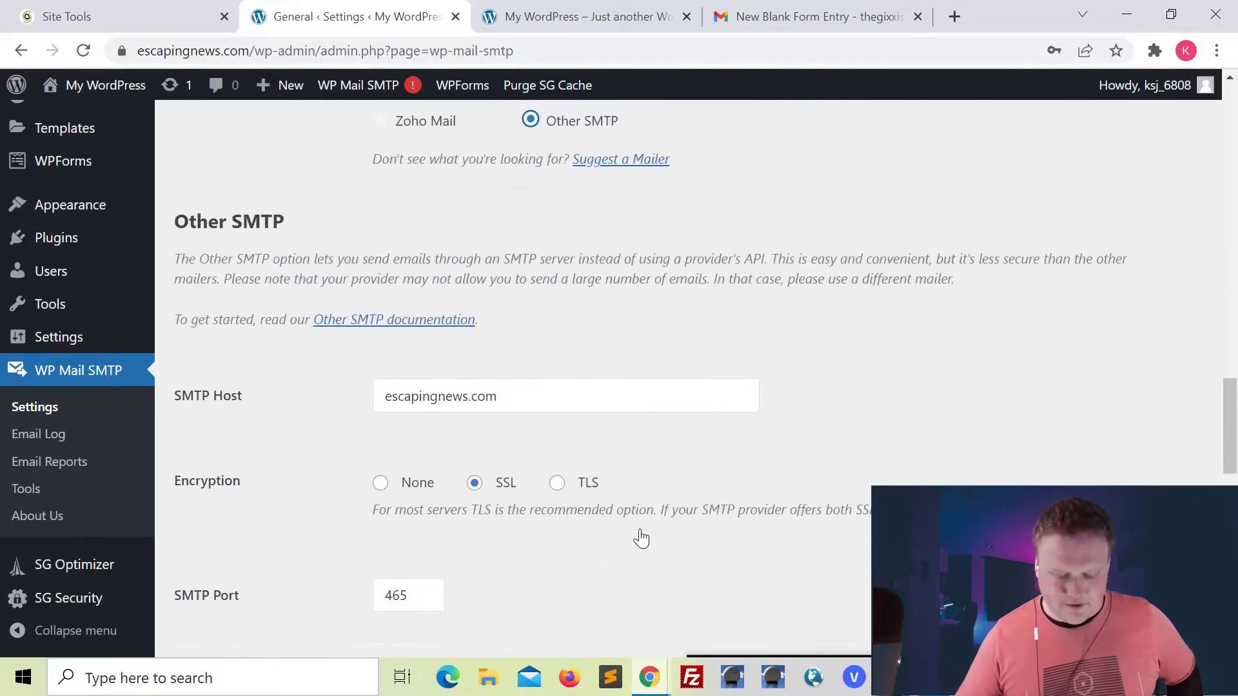
scroll(641, 539, up, 1)
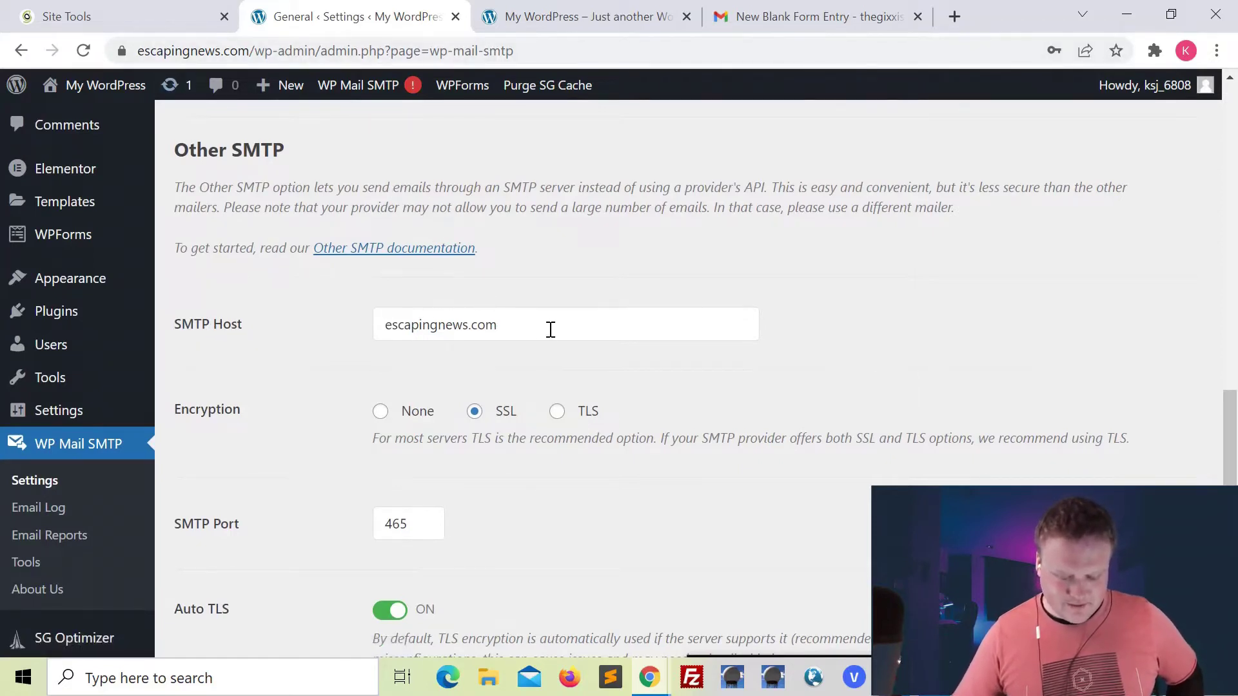
Check the incoming and outgoing servers in SiteGround's manual mail settings against the SMTP Host in WP Mail SMTP.
click(122, 15)
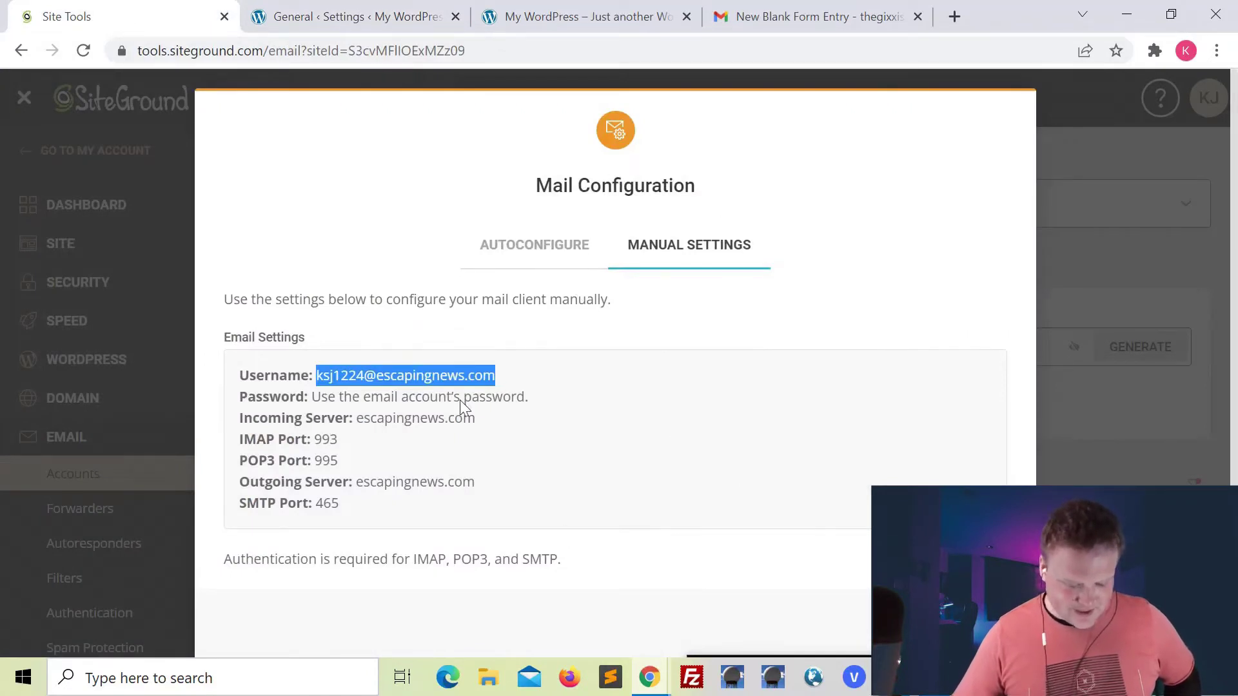
click(242, 423)
drag(241, 423, 477, 428)
click(238, 483)
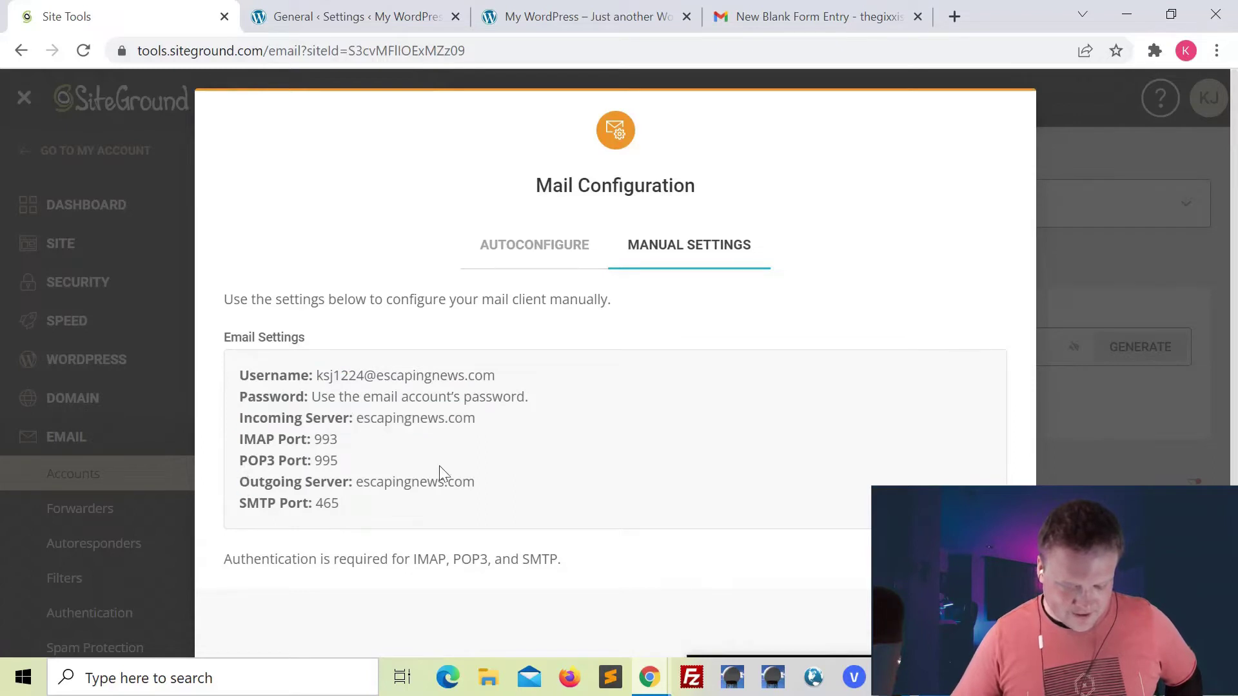
drag(440, 466, 478, 483)
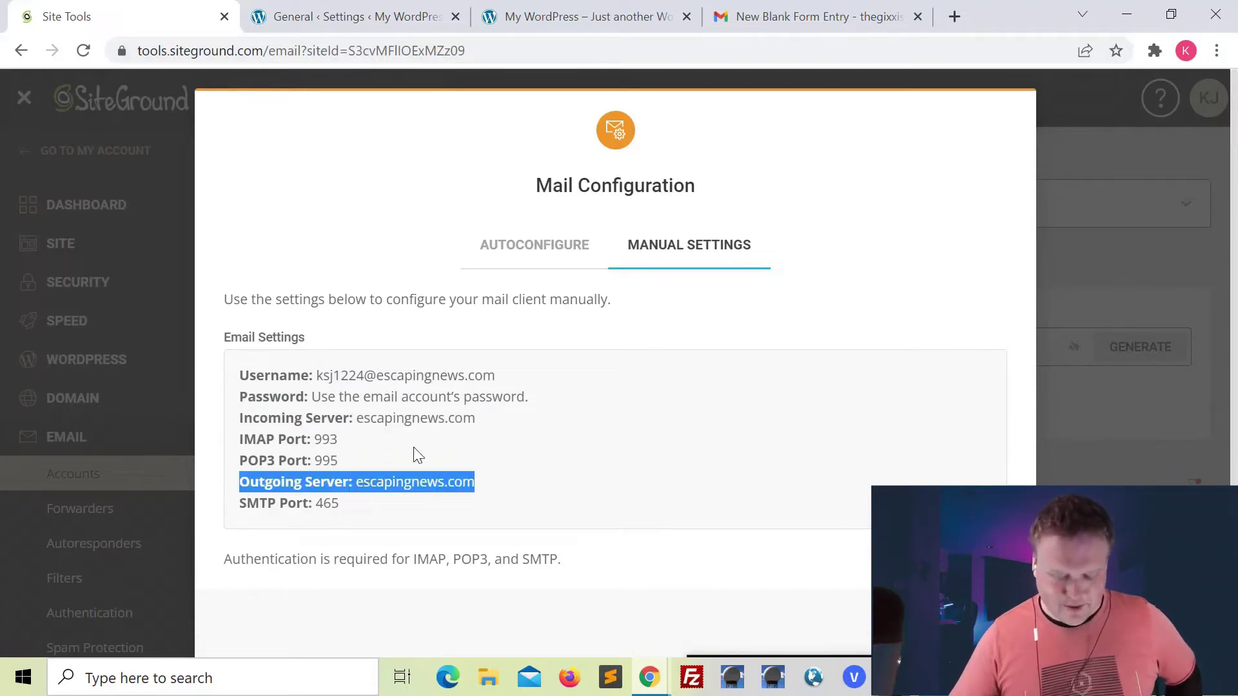
click(482, 424)
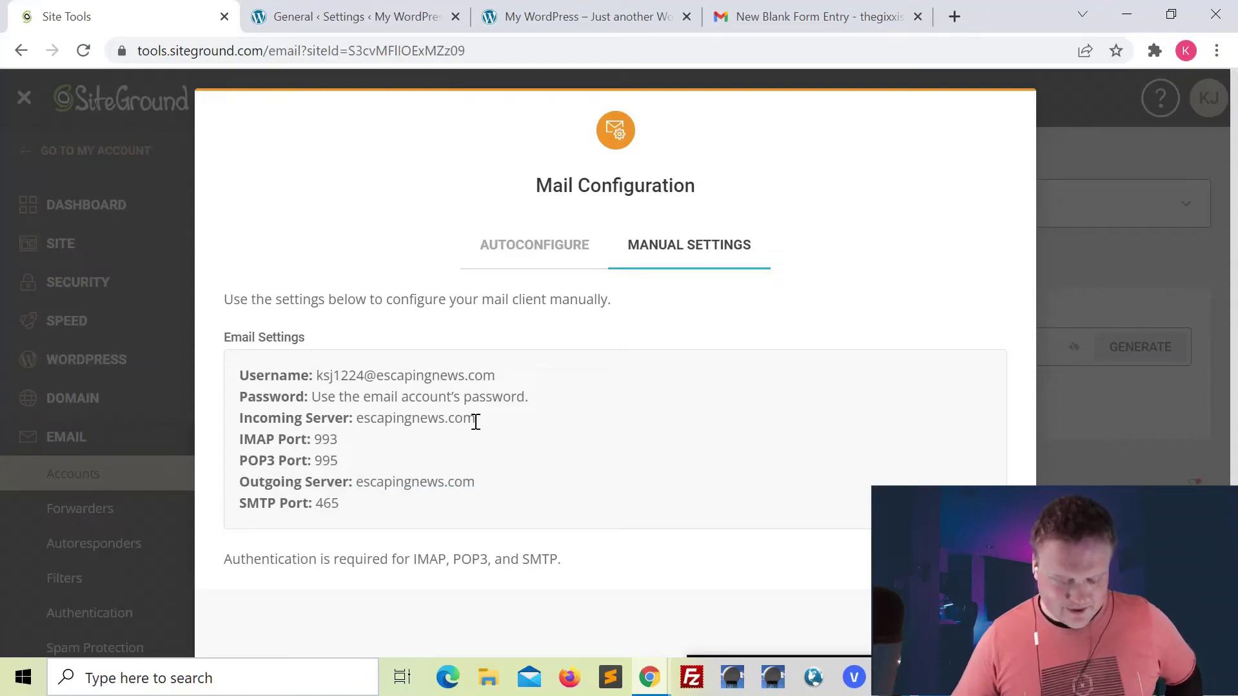
click(332, 19)
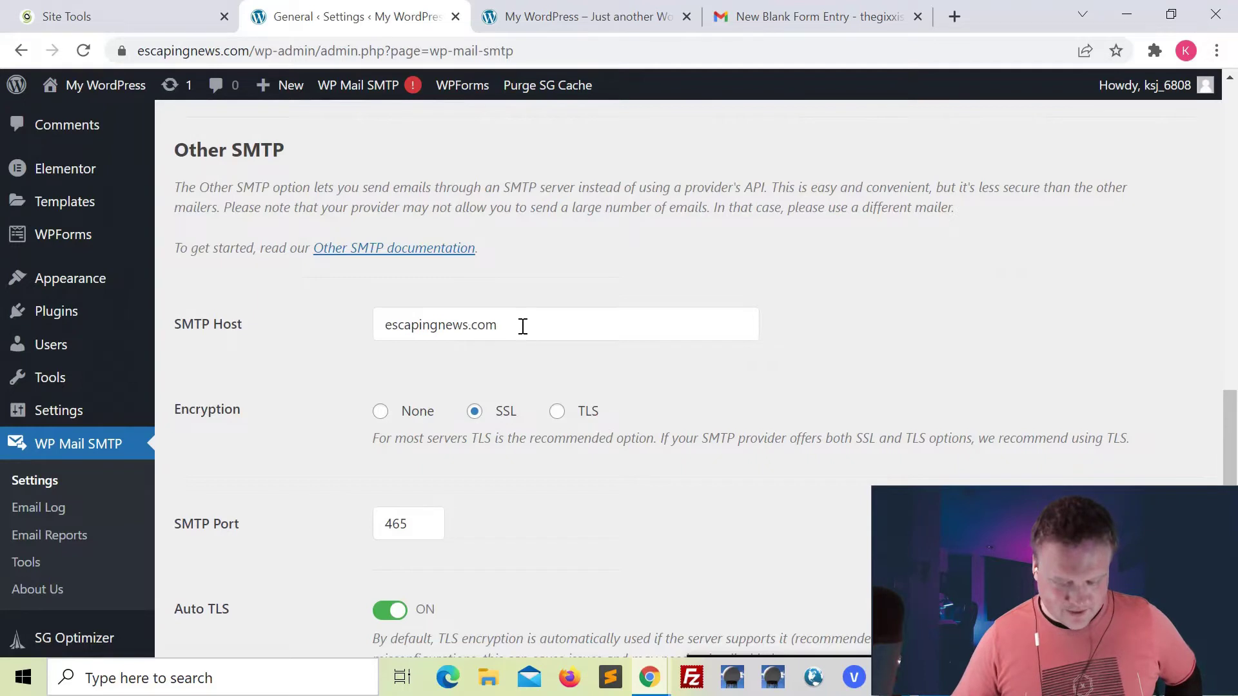
Review the encryption option and compare the SMTP Port with the one in SiteGround's manual mail settings.
scroll(361, 377, down, 2)
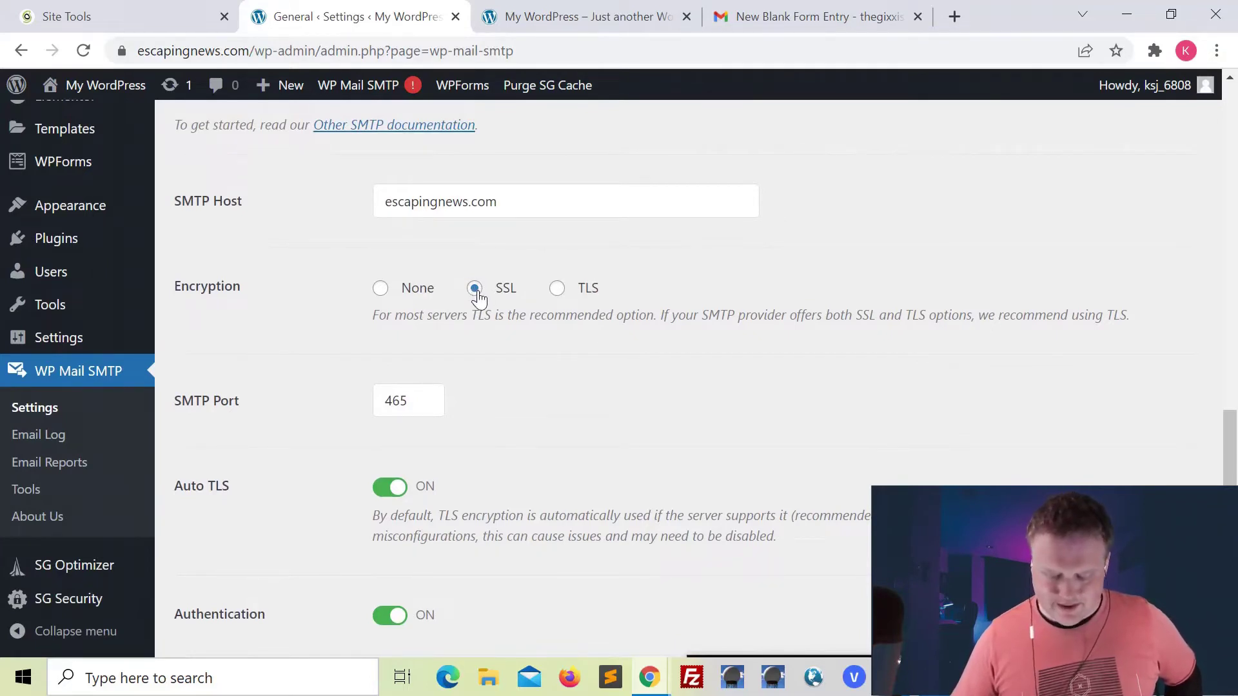
scroll(461, 323, down, 2)
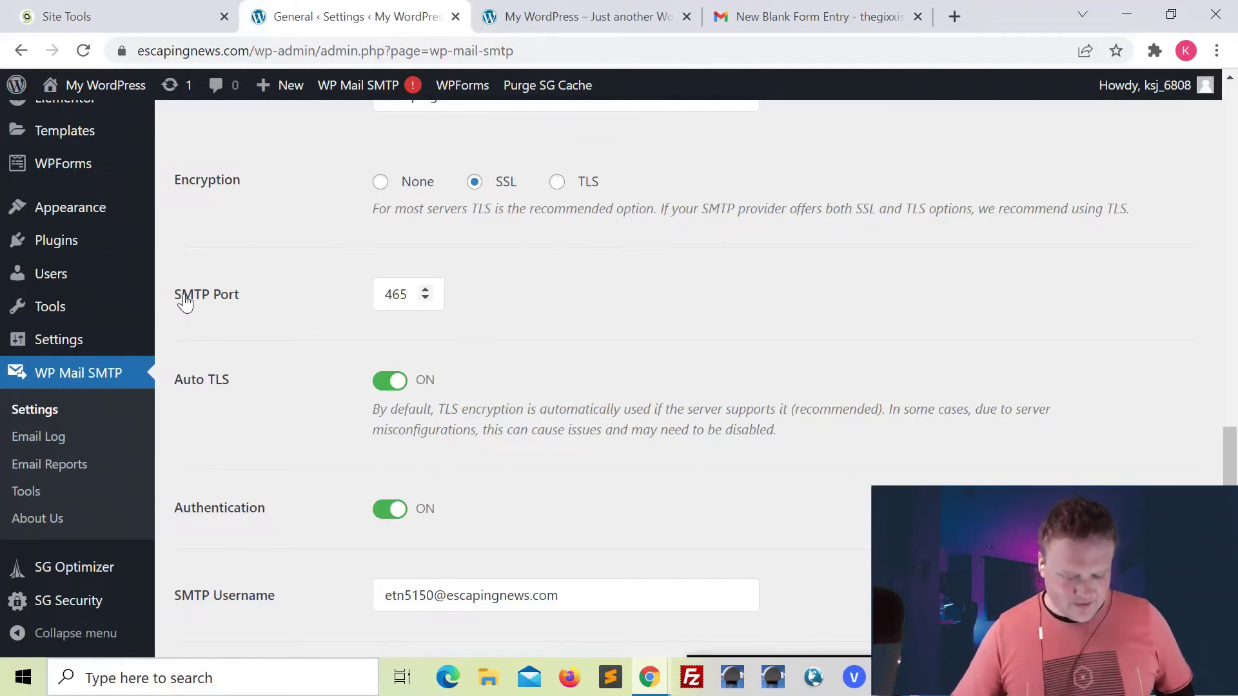
click(191, 24)
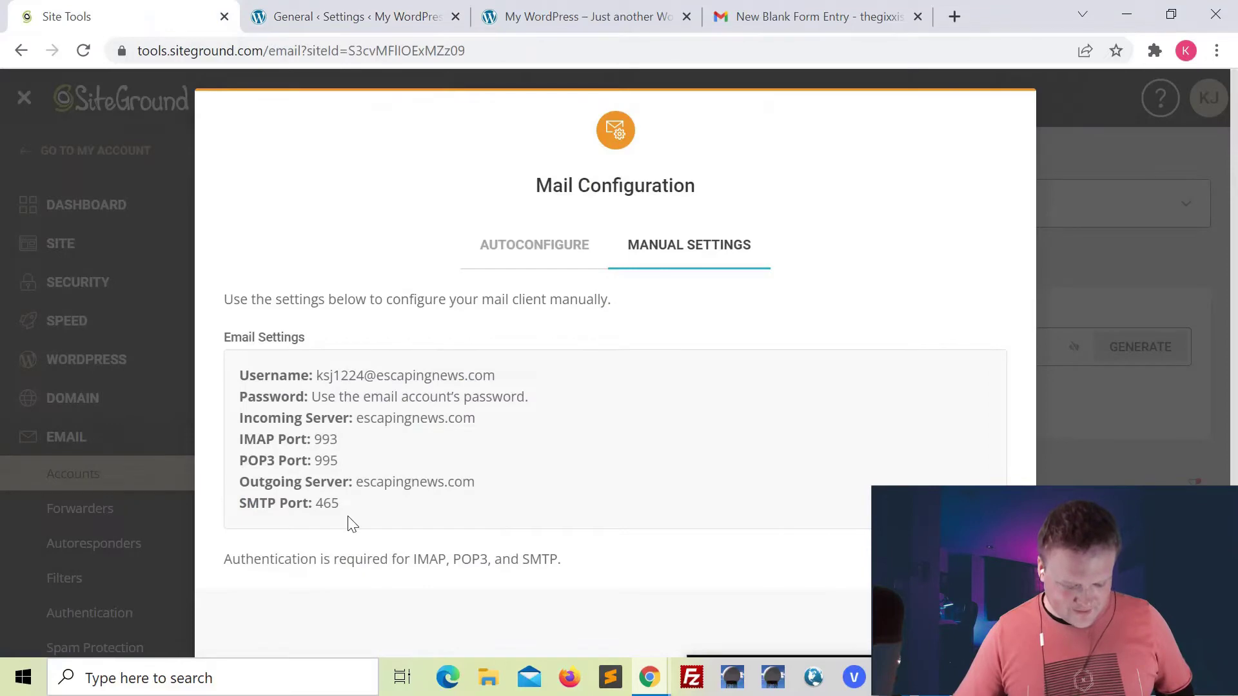
drag(340, 506, 312, 505)
click(419, 521)
click(397, 27)
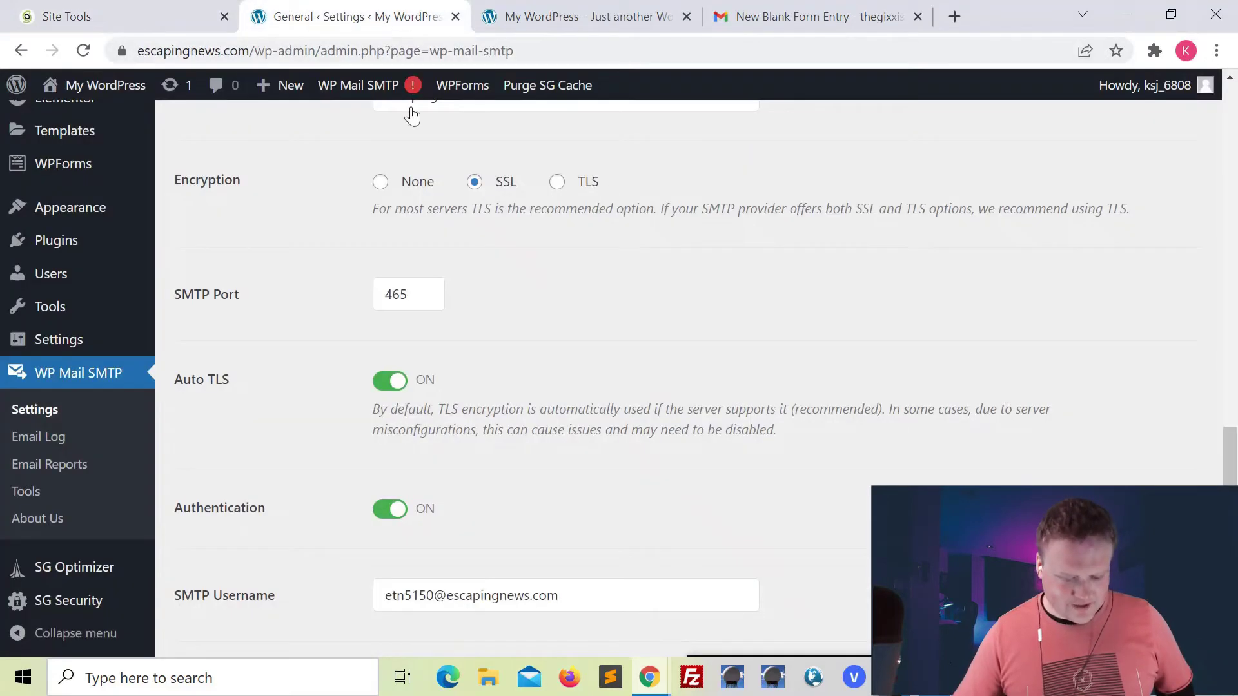
Turn off Auto TLS for the Other SMTP mailer, leaving Authentication on.
scroll(463, 301, down, 2)
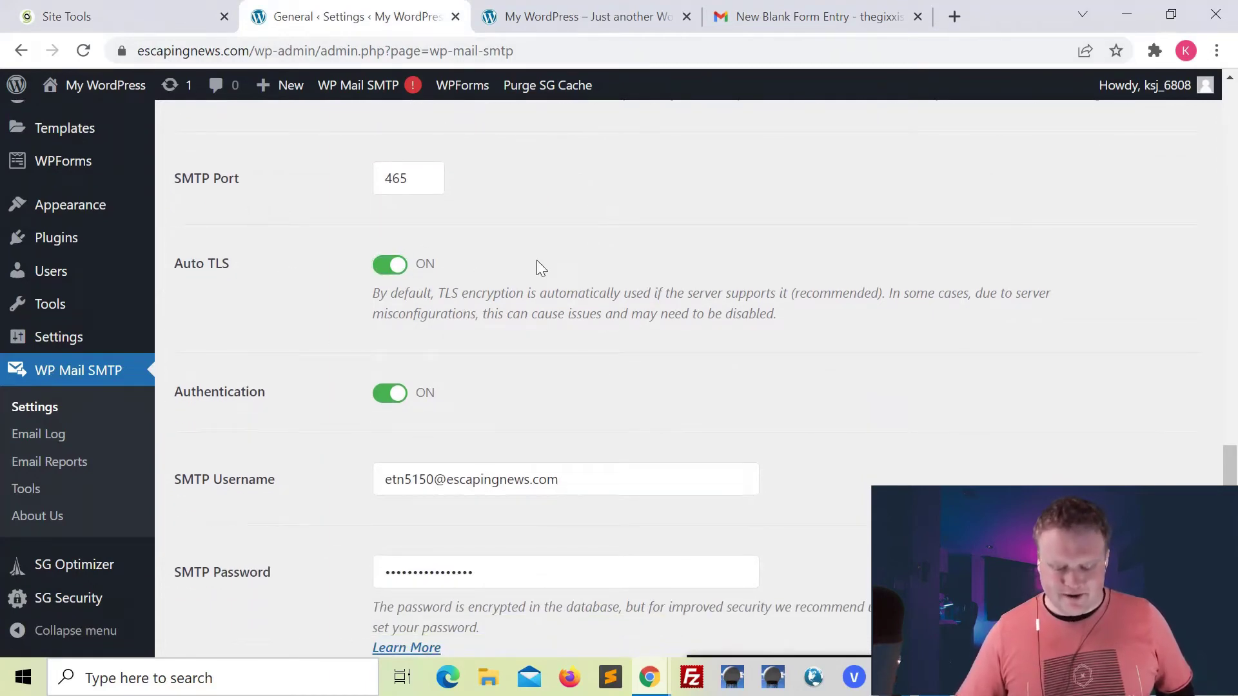
click(434, 271)
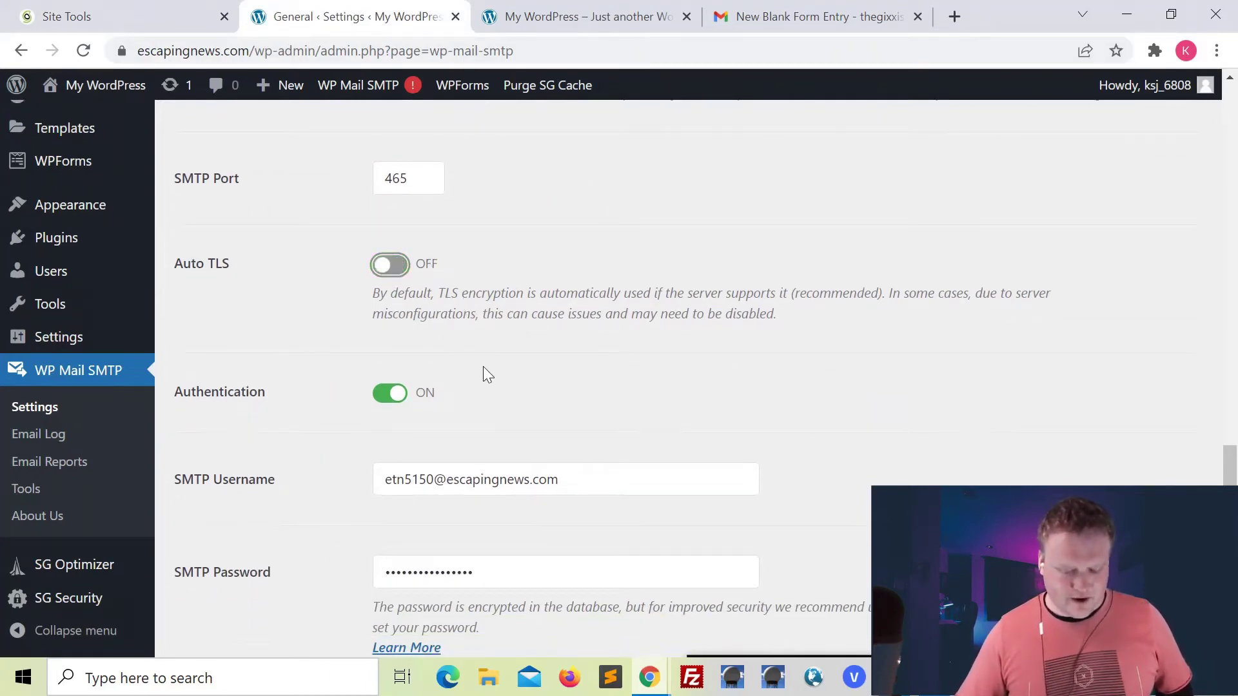
scroll(482, 367, down, 2)
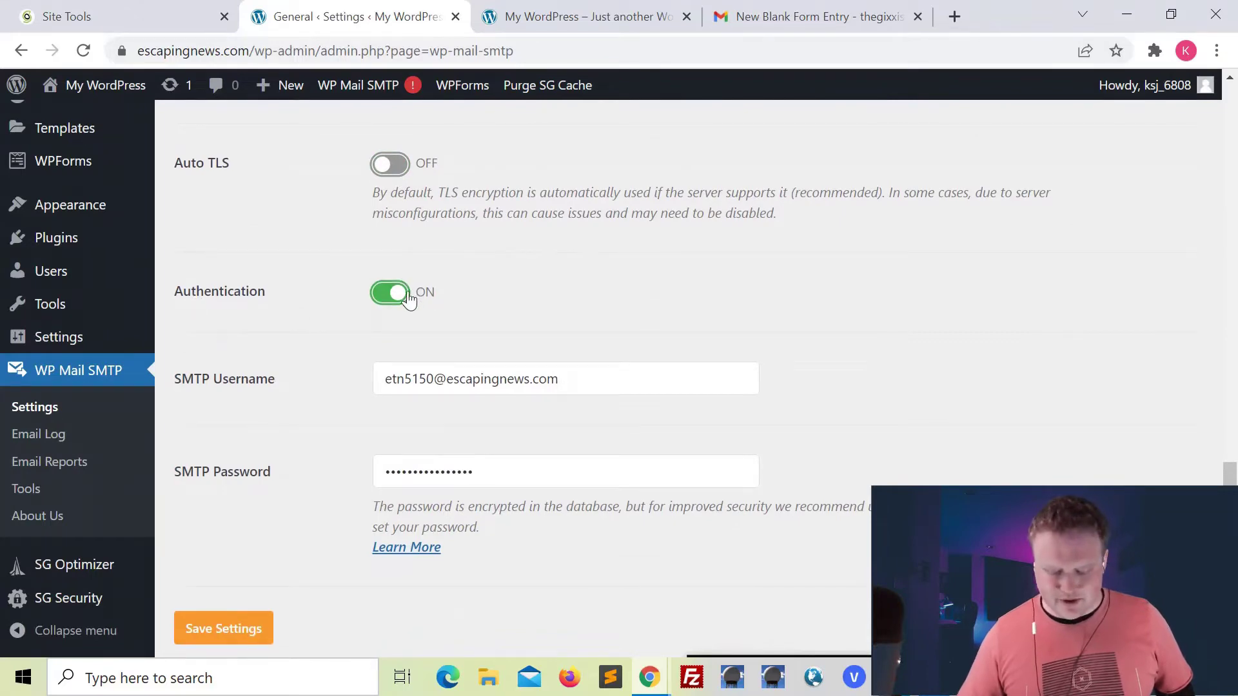
scroll(335, 342, down, 2)
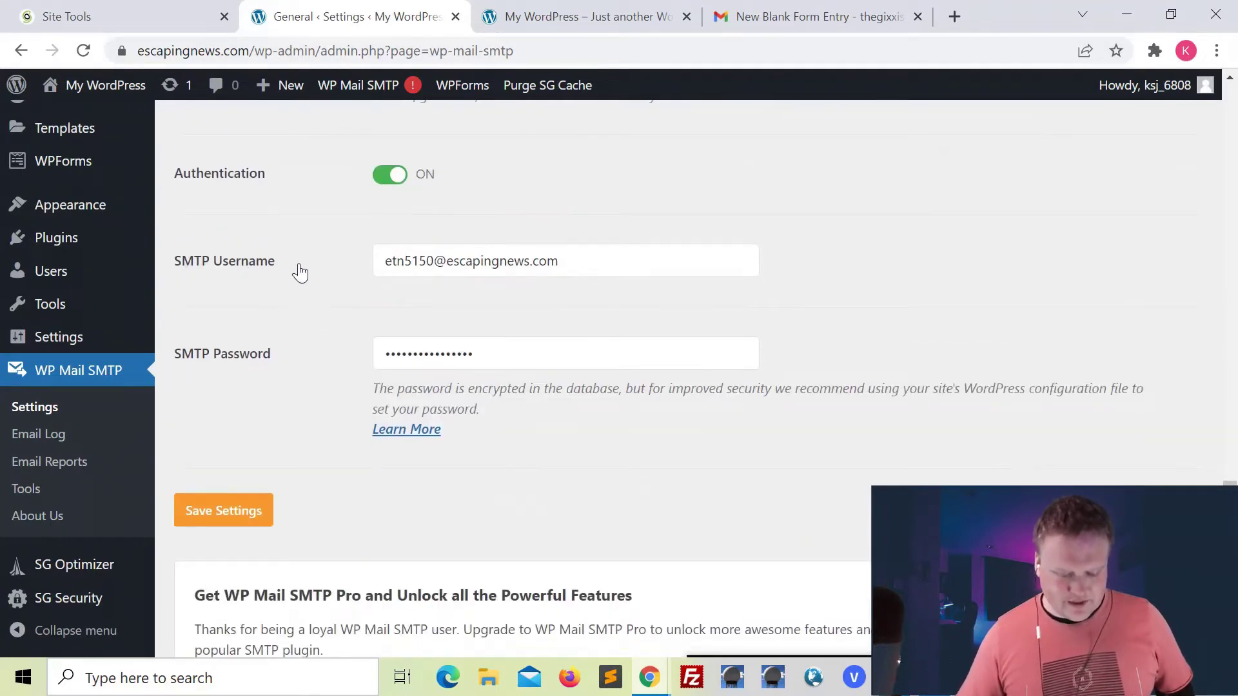
Replace the SMTP Username with the email account username copied from SiteGround, and save the WP Mail SMTP settings.
click(178, 9)
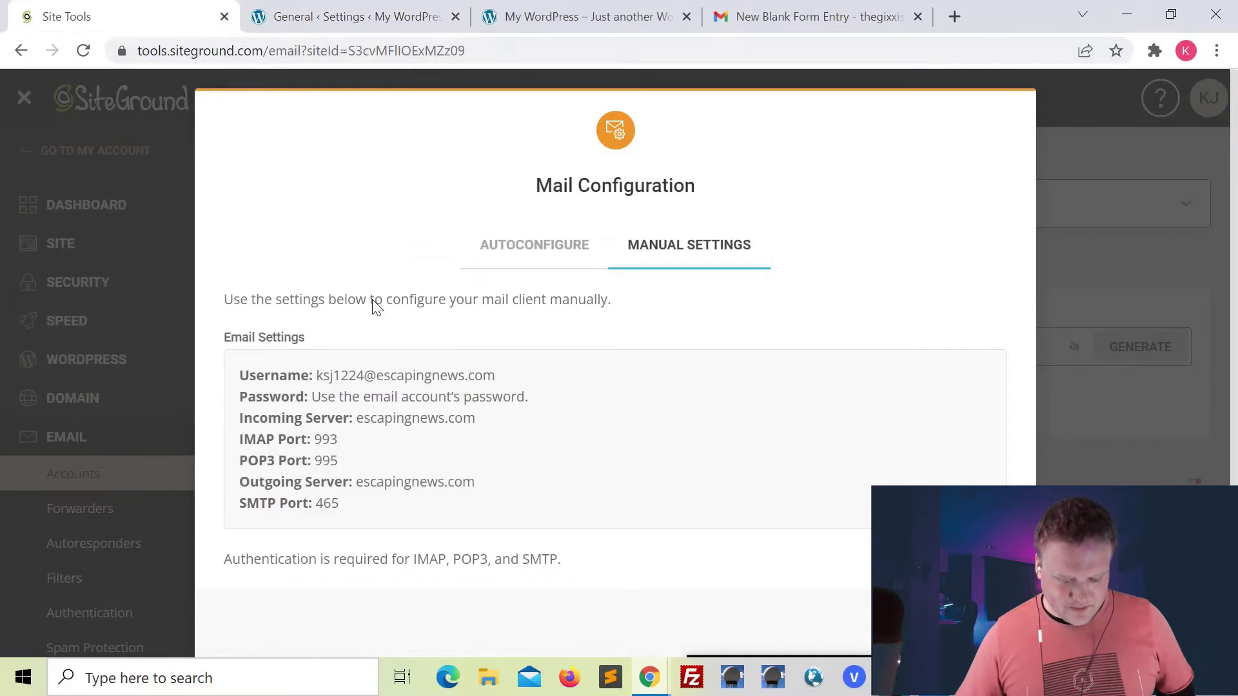
drag(497, 376, 320, 381)
key(ctrl+c)
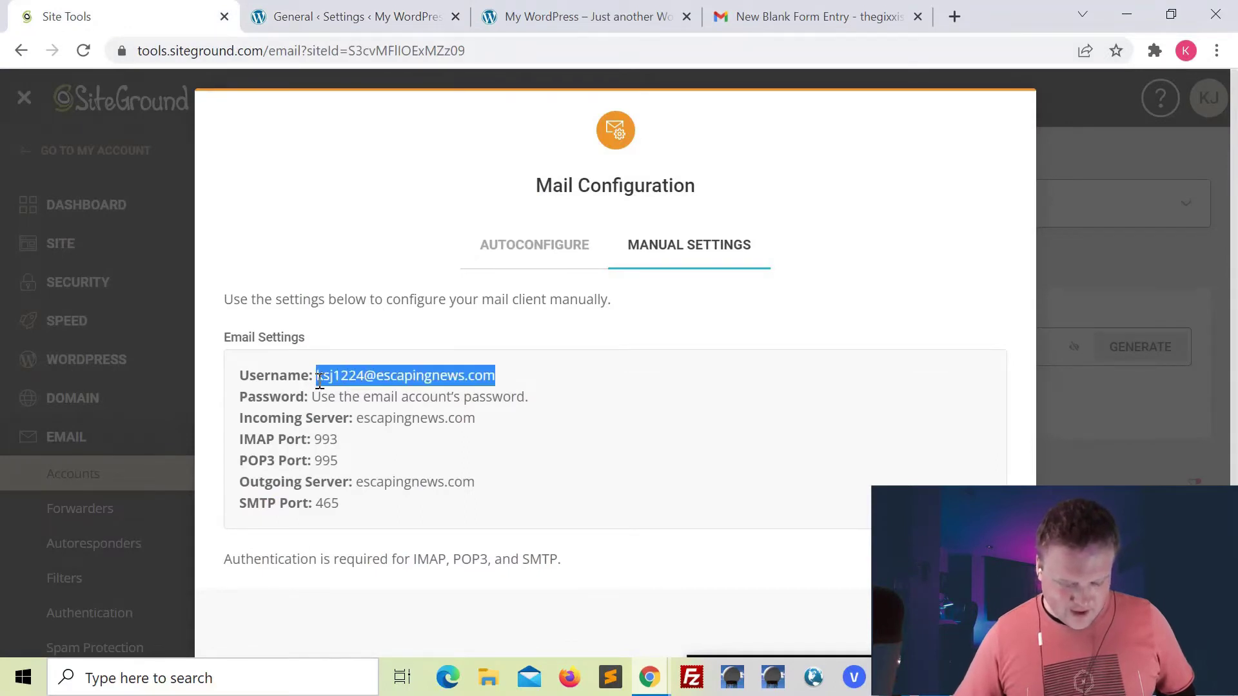
click(372, 13)
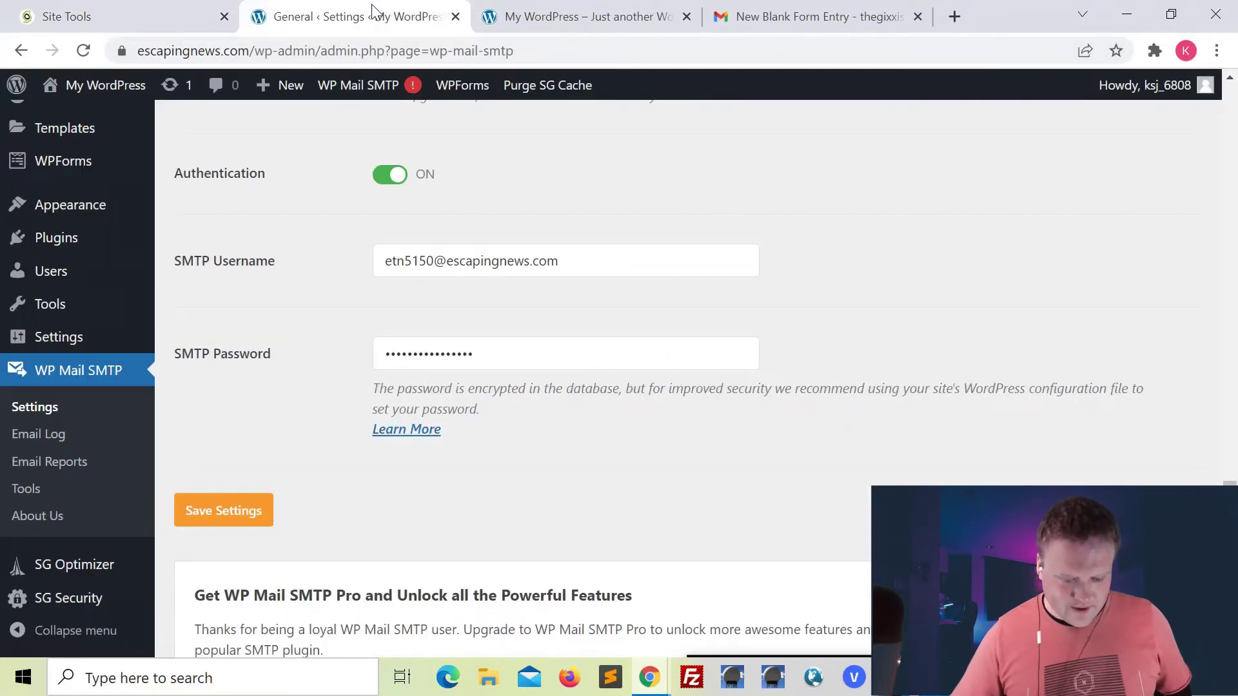
triple_click(609, 249)
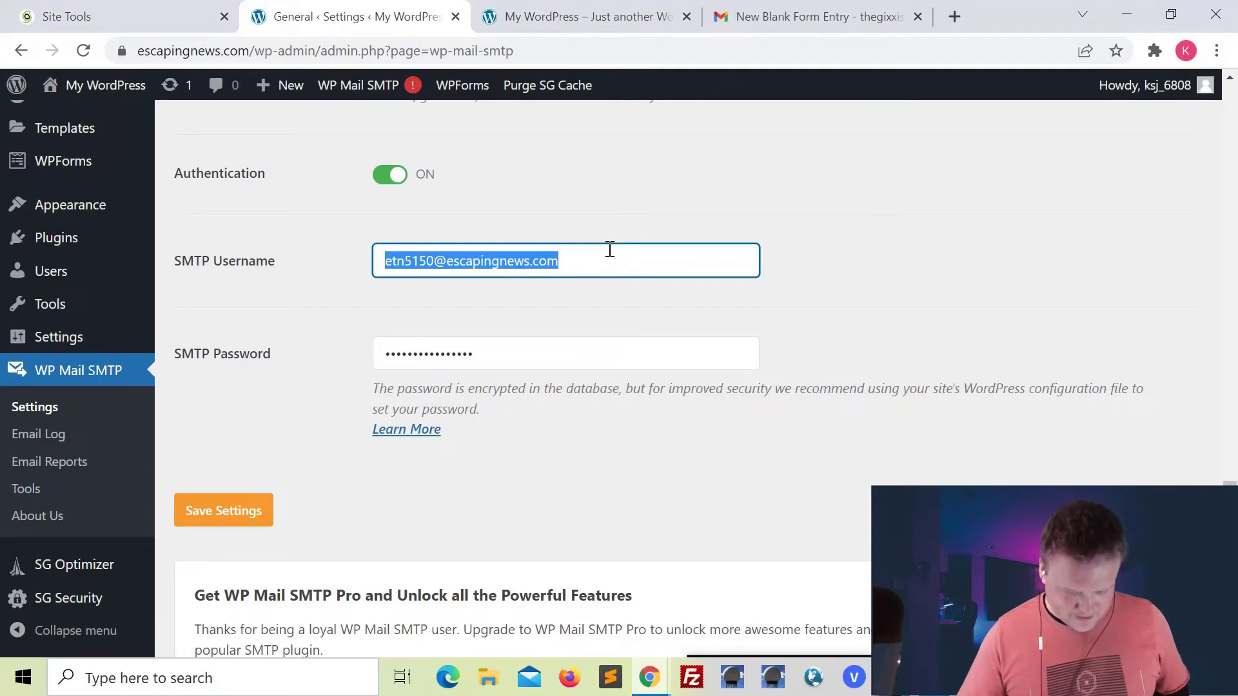
key(ctrl+v)
click(501, 357)
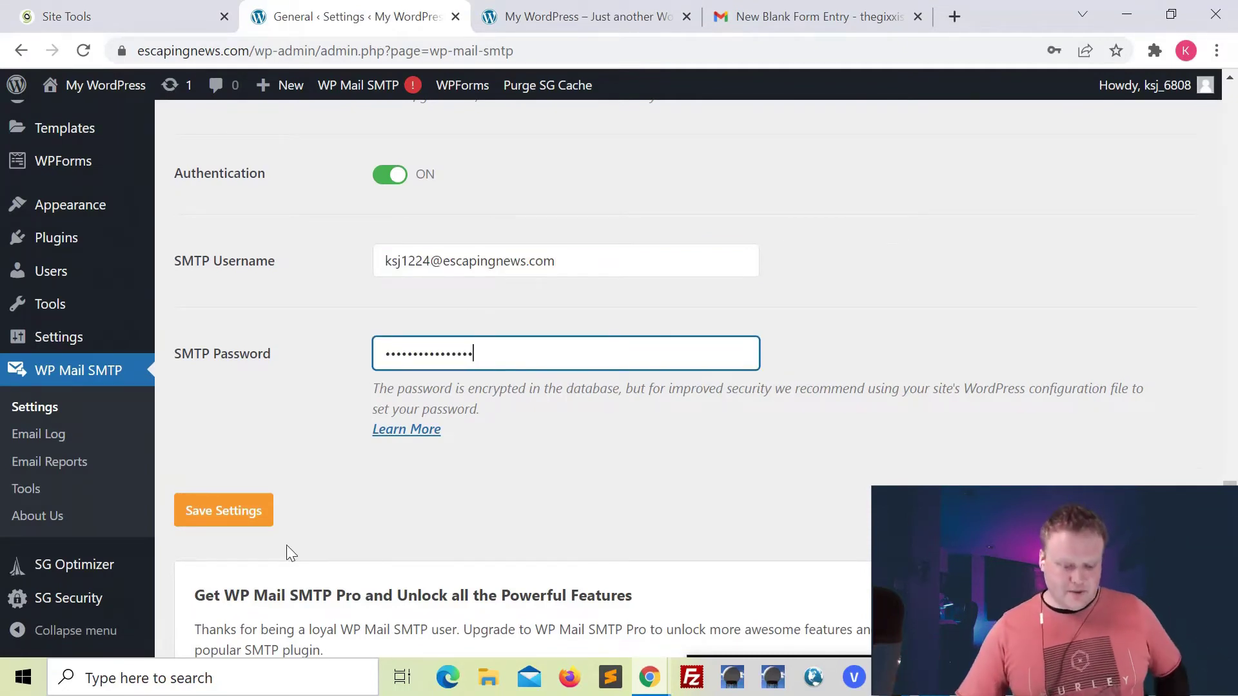
click(228, 512)
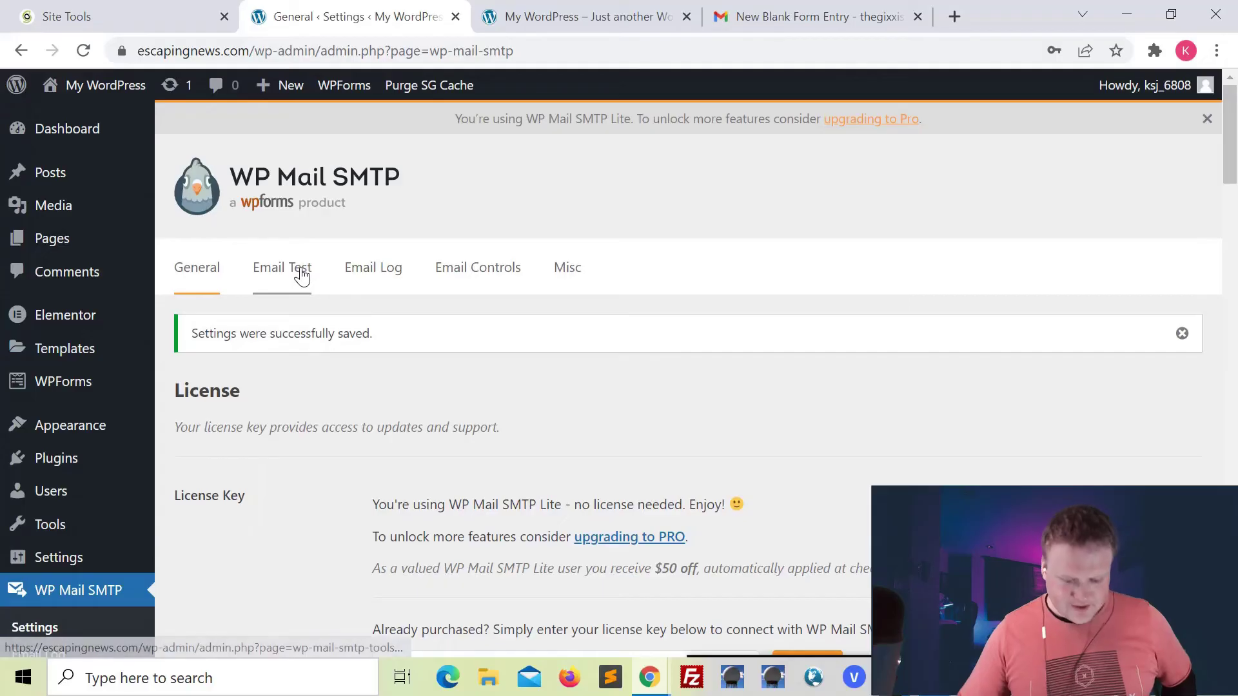
Send an HTML test email from WP Mail SMTP to the prefilled recipient address.
click(299, 273)
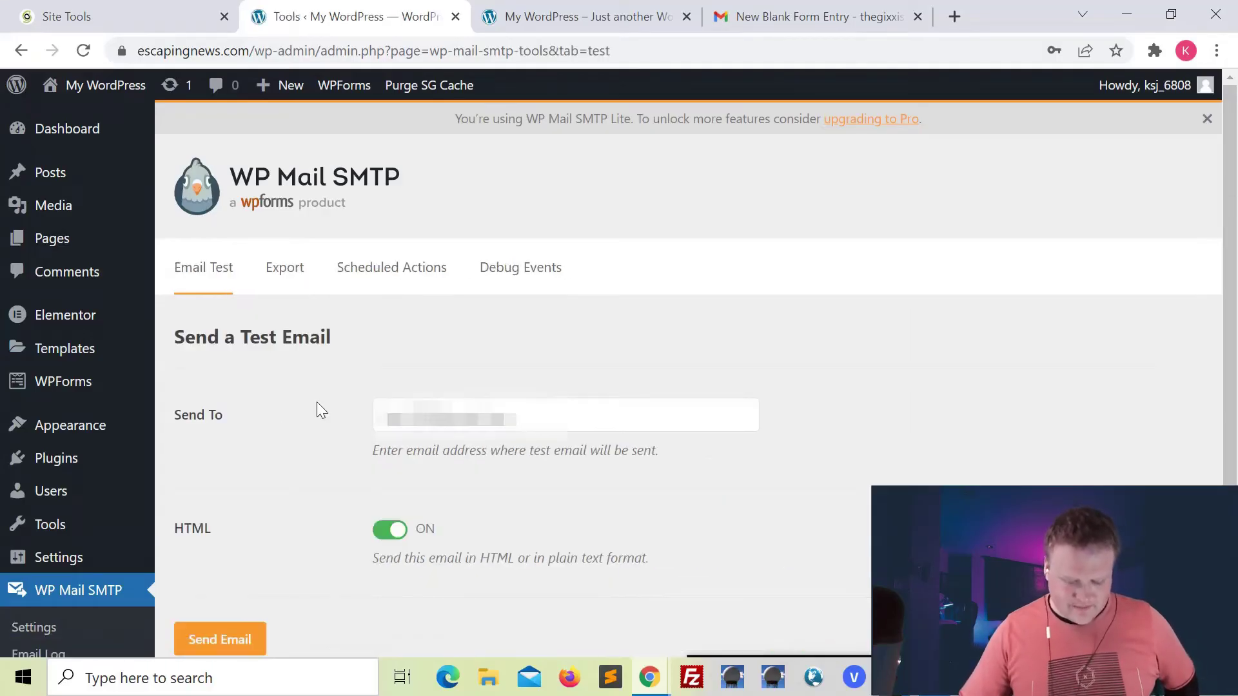
click(568, 419)
scroll(587, 512, down, 1)
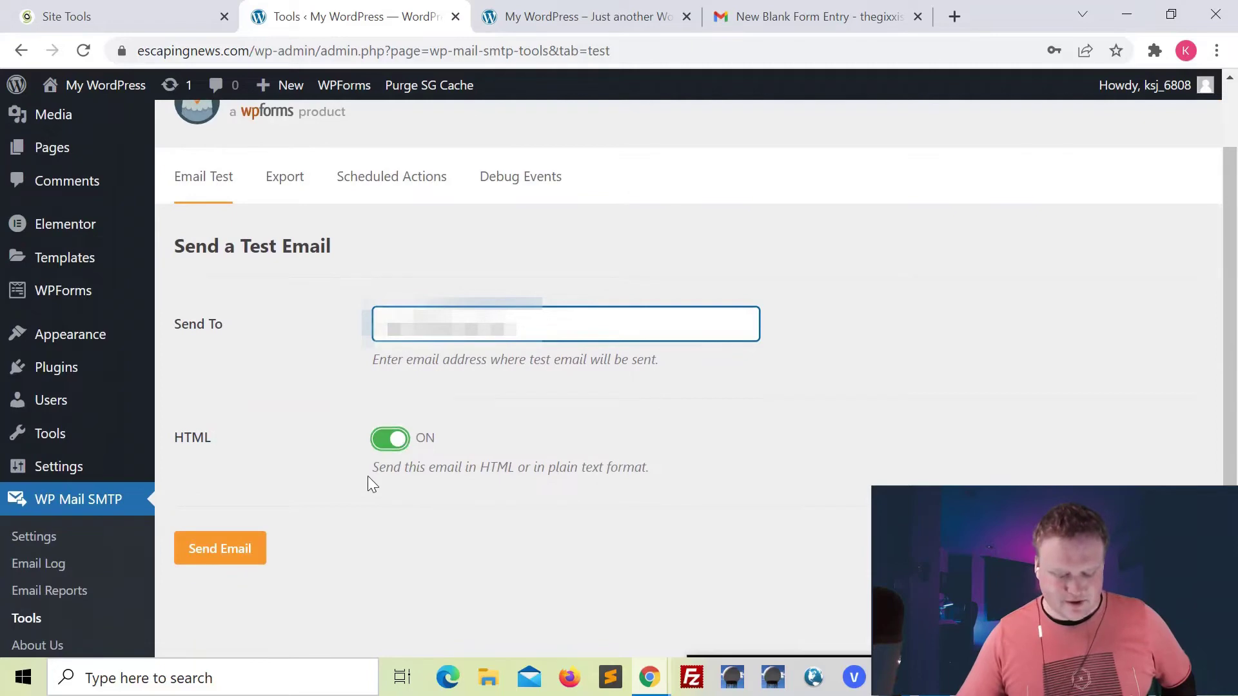
click(221, 555)
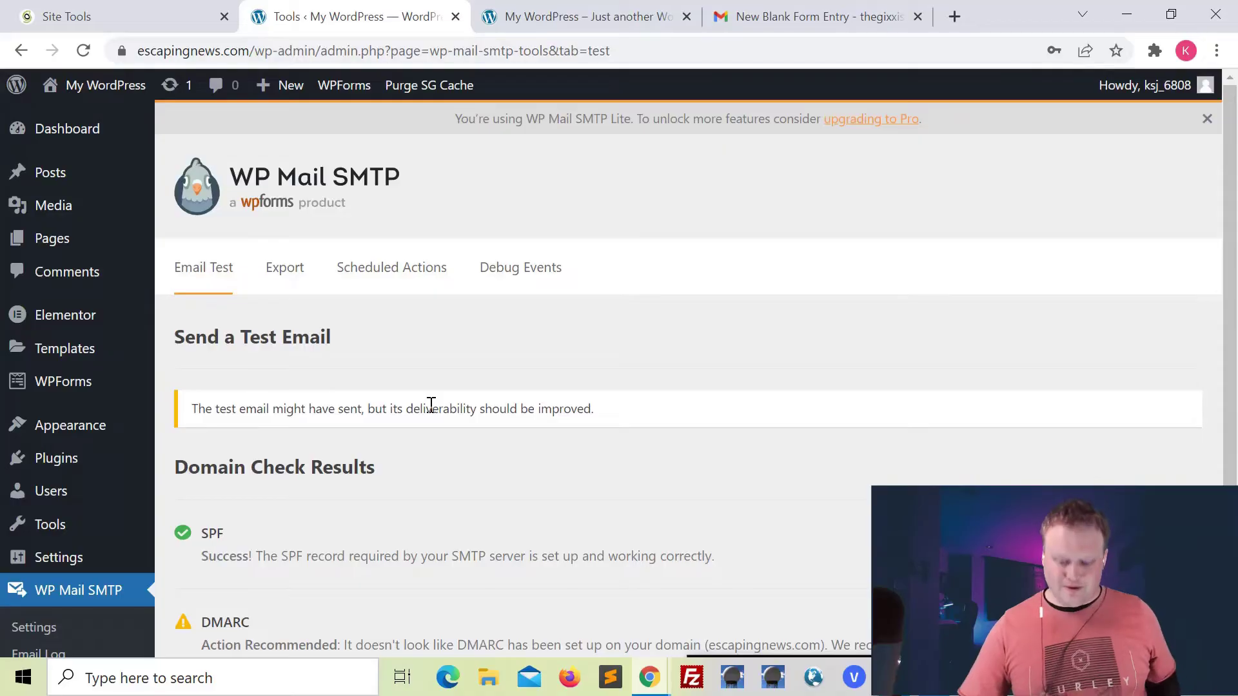
Switch to Notepad and review the SiteGround DMARC TXT record notes, including the reporting email address in the value.
key(alt+Tab)
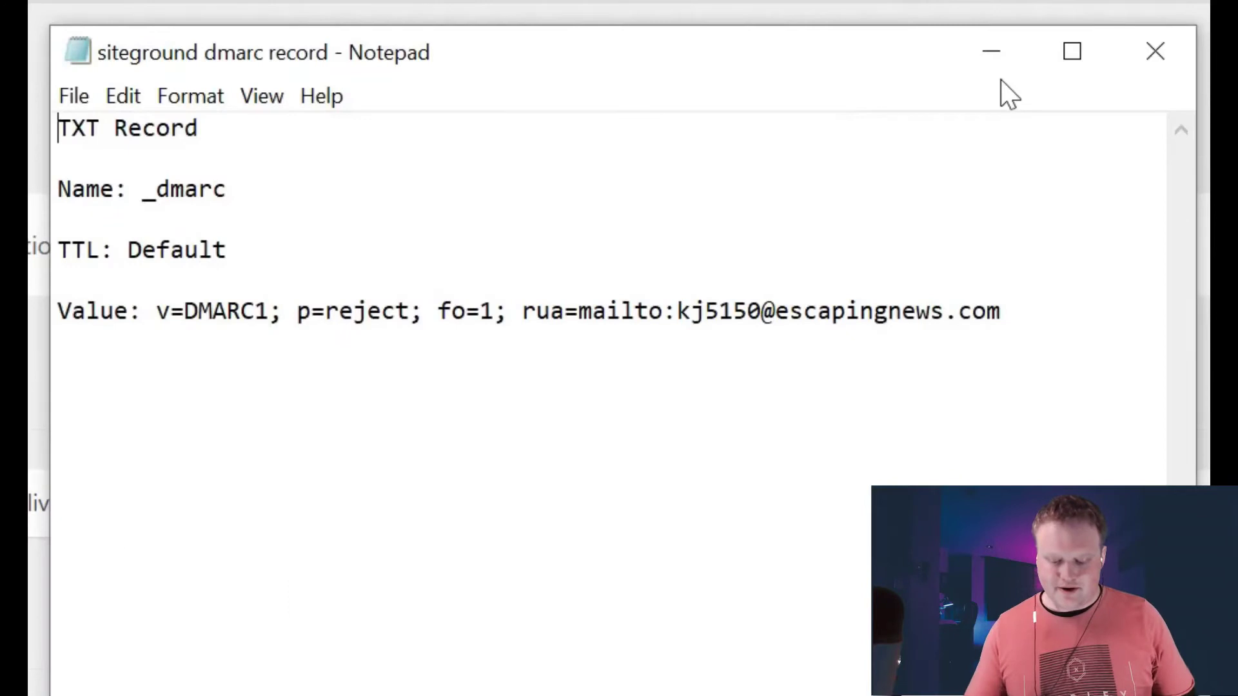
drag(1002, 312, 683, 326)
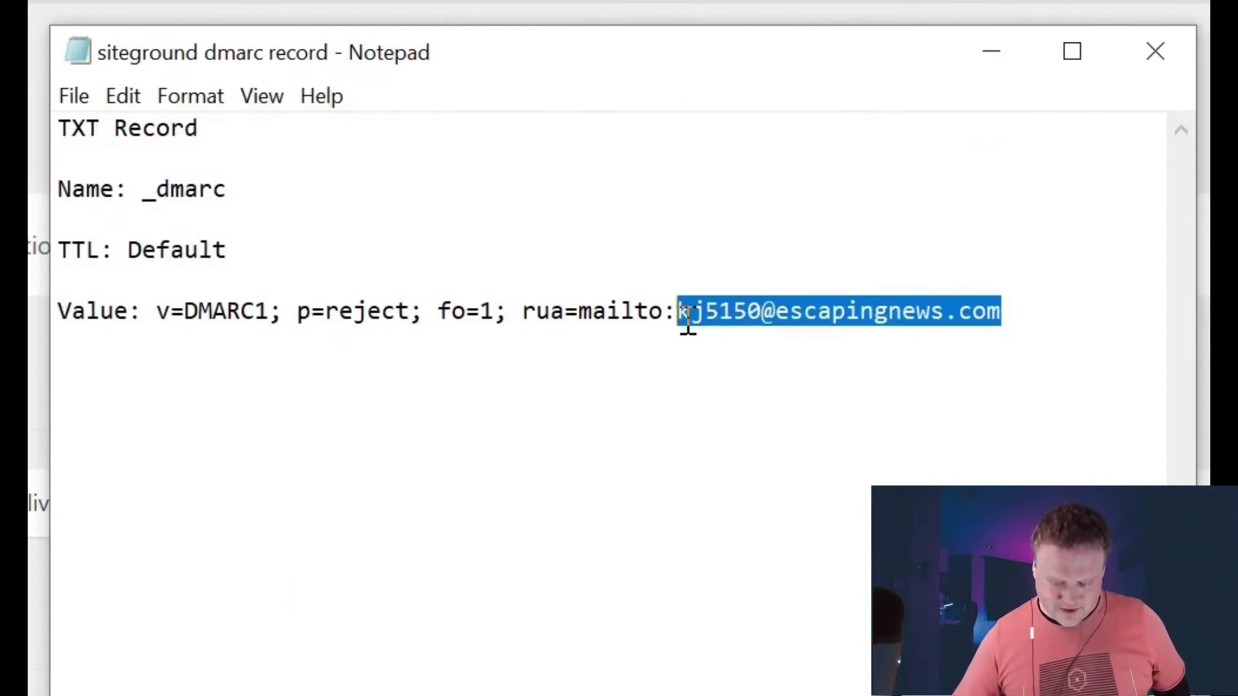
click(739, 361)
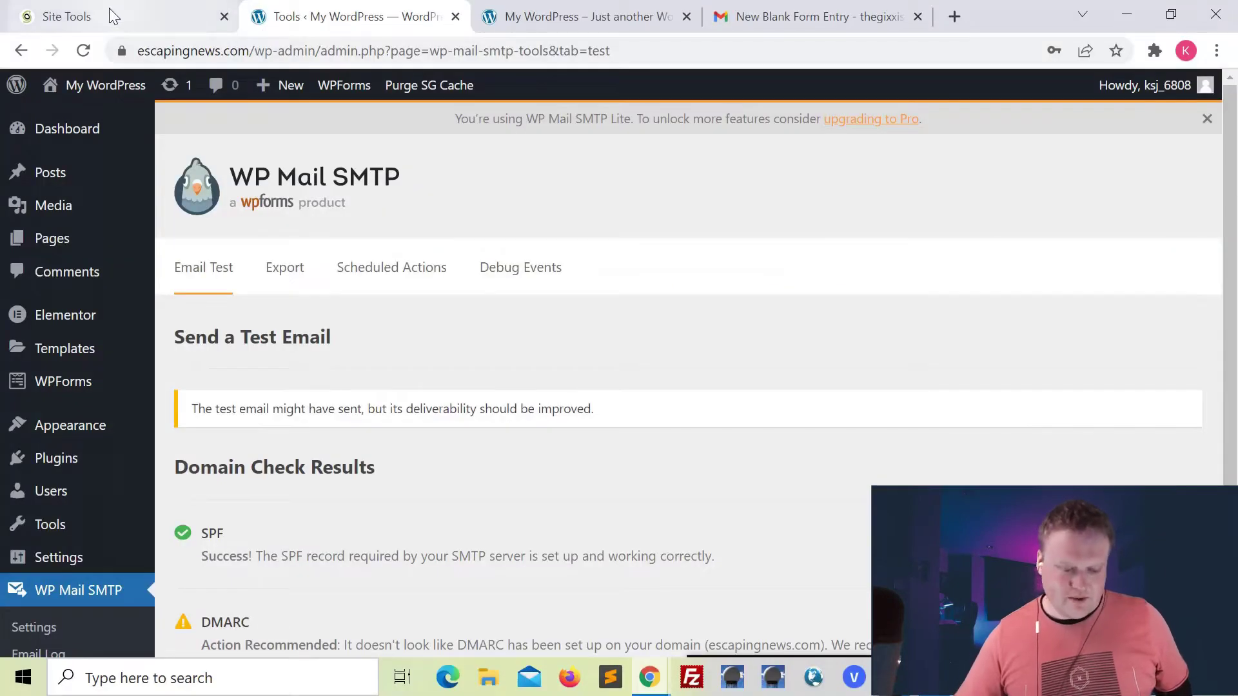
Return to SiteGround, close the mail configuration details, and open the DNS Zone Editor for escapingnews.com at its new record form.
click(111, 16)
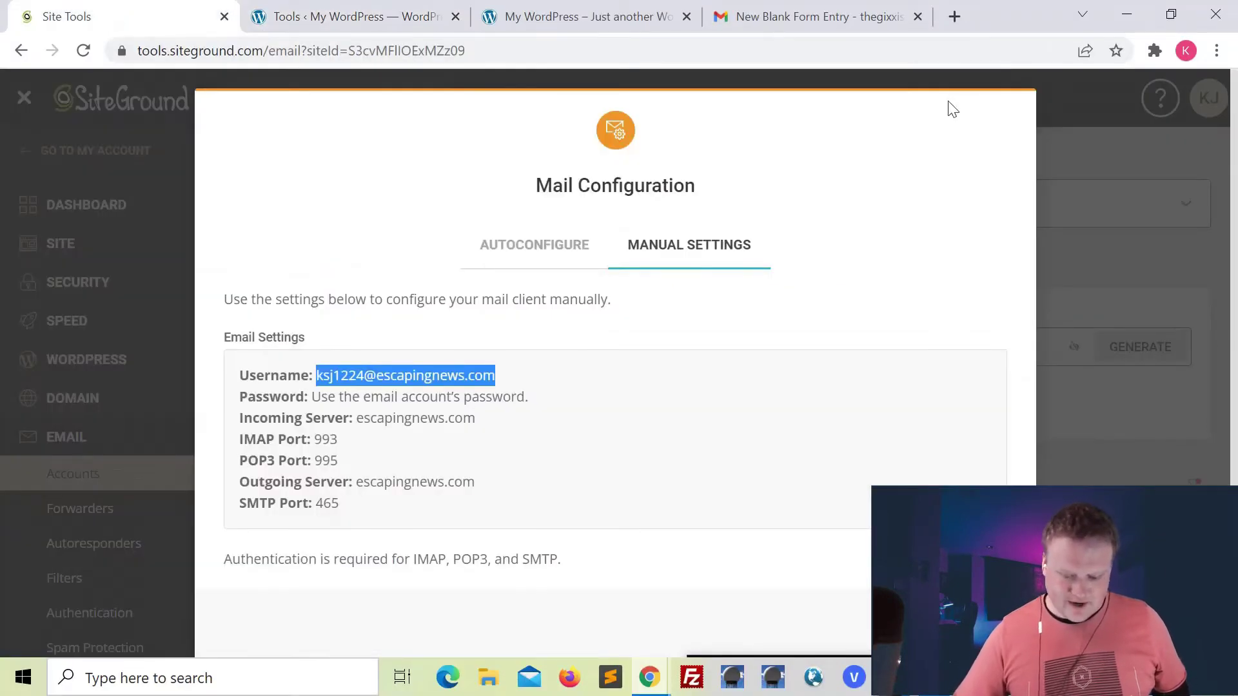
click(988, 622)
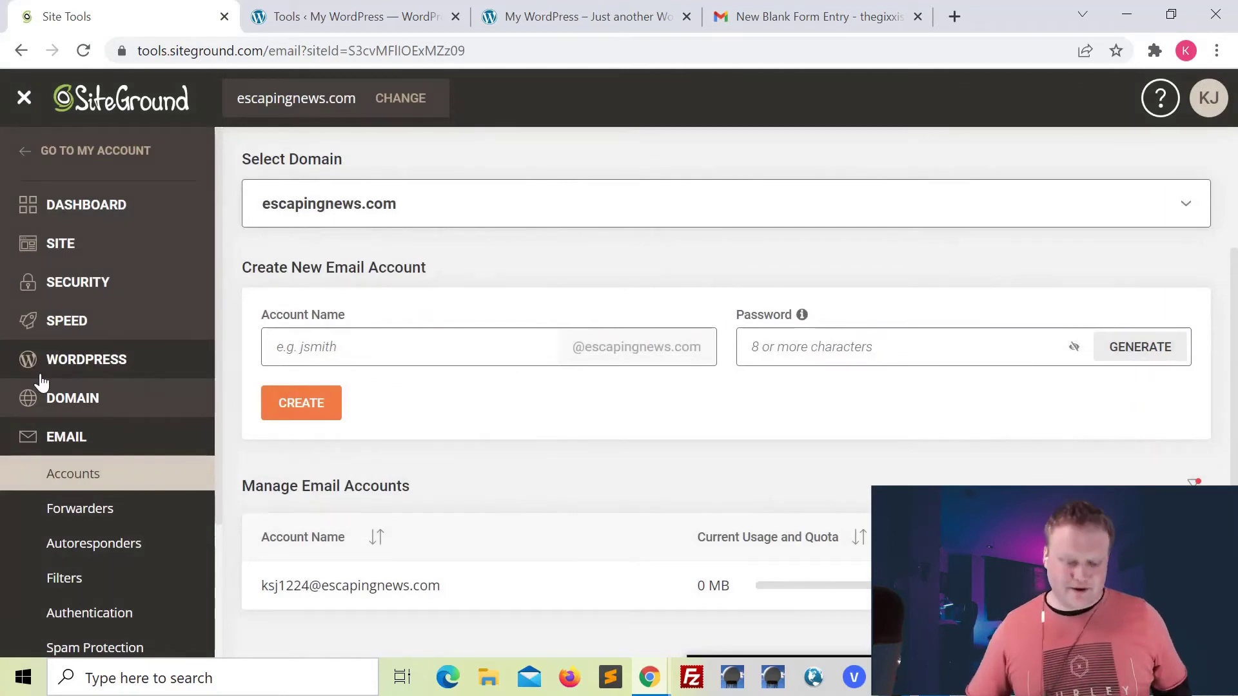
click(91, 410)
scroll(152, 426, down, 2)
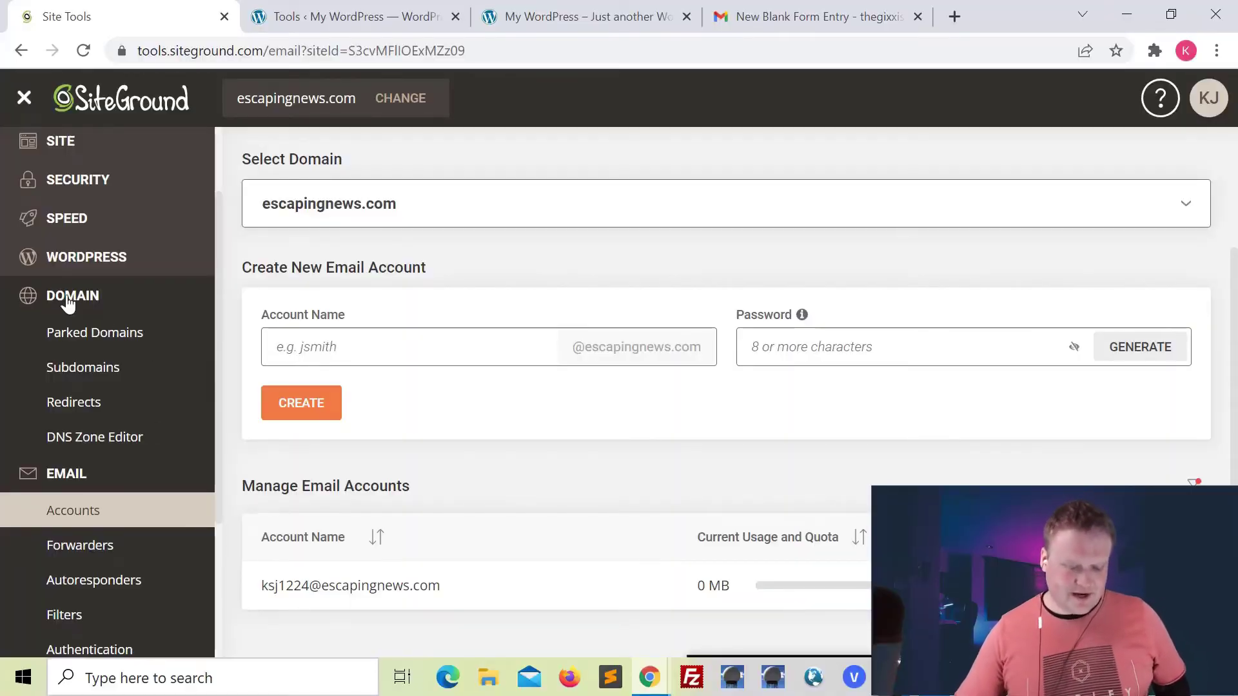
click(101, 443)
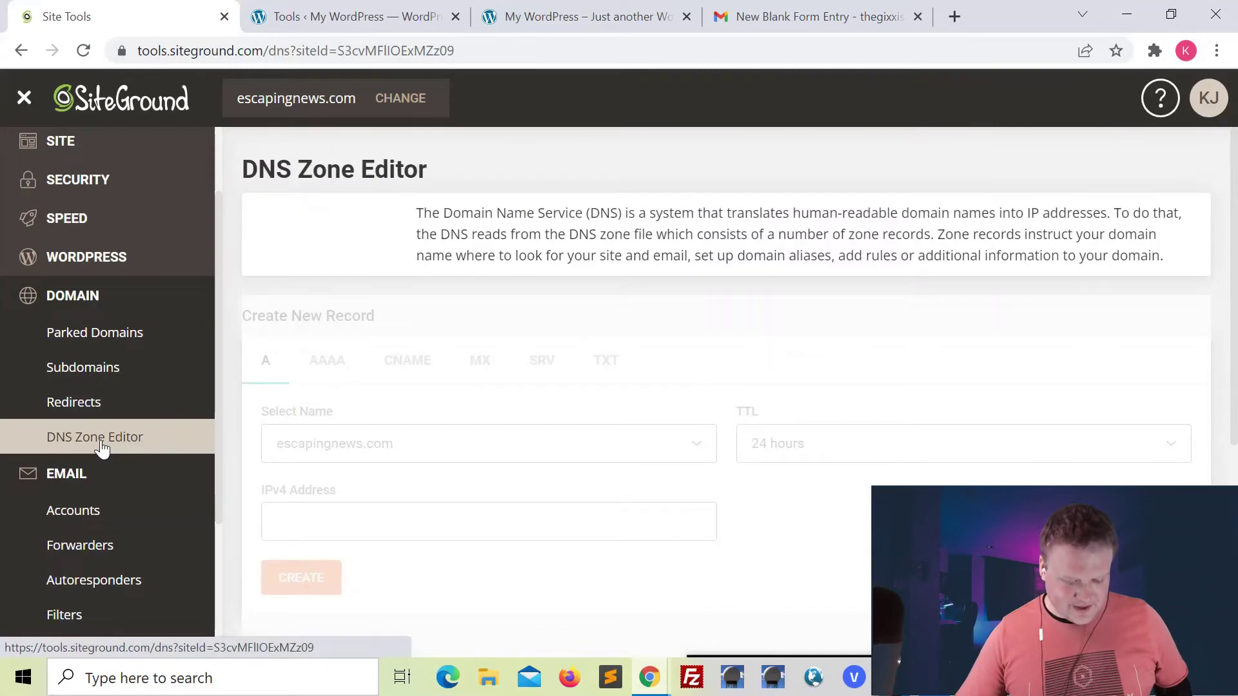
scroll(659, 438, down, 3)
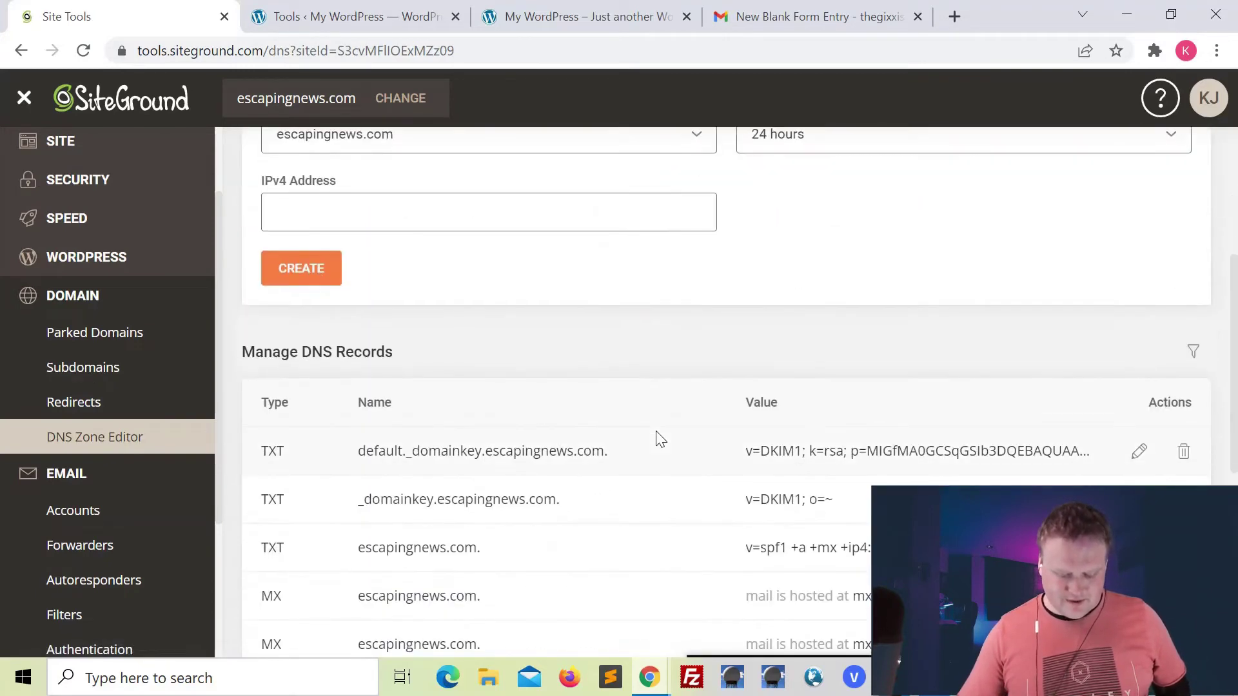
scroll(659, 439, up, 1)
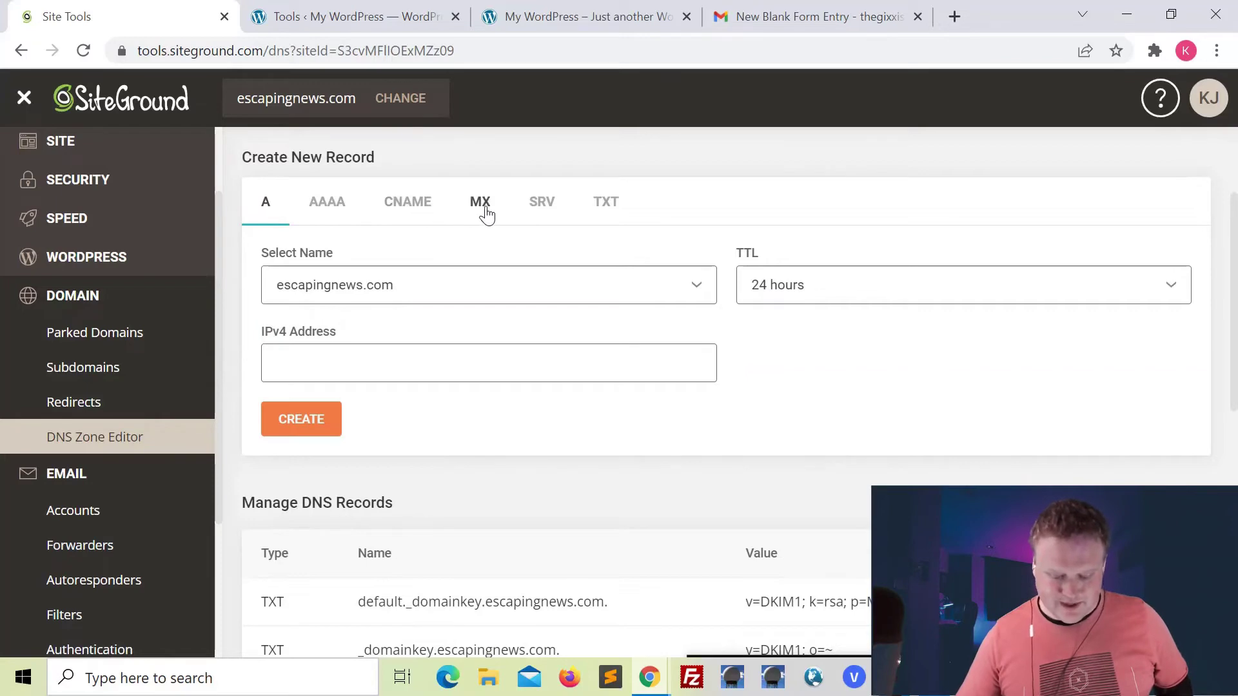
Start a new TXT record for escapingnews.com and set its name to _dmarc, copied from the Notepad notes.
scroll(571, 258, down, 9)
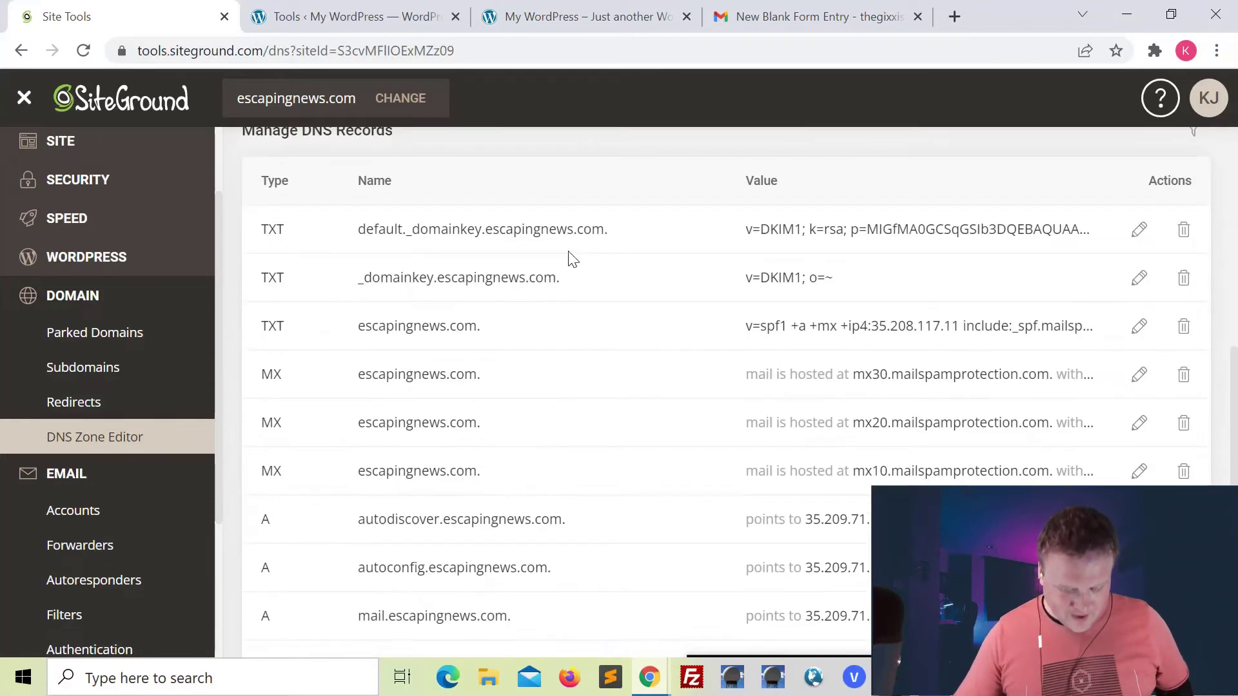
scroll(569, 254, up, 9)
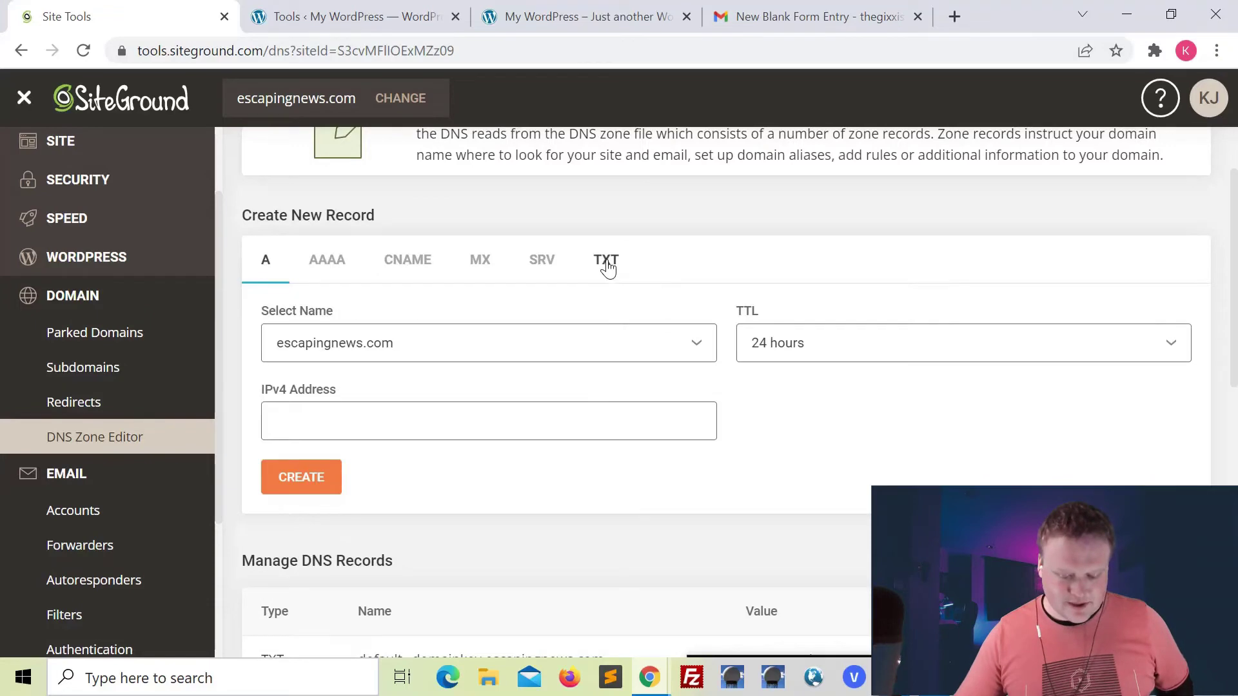
click(606, 260)
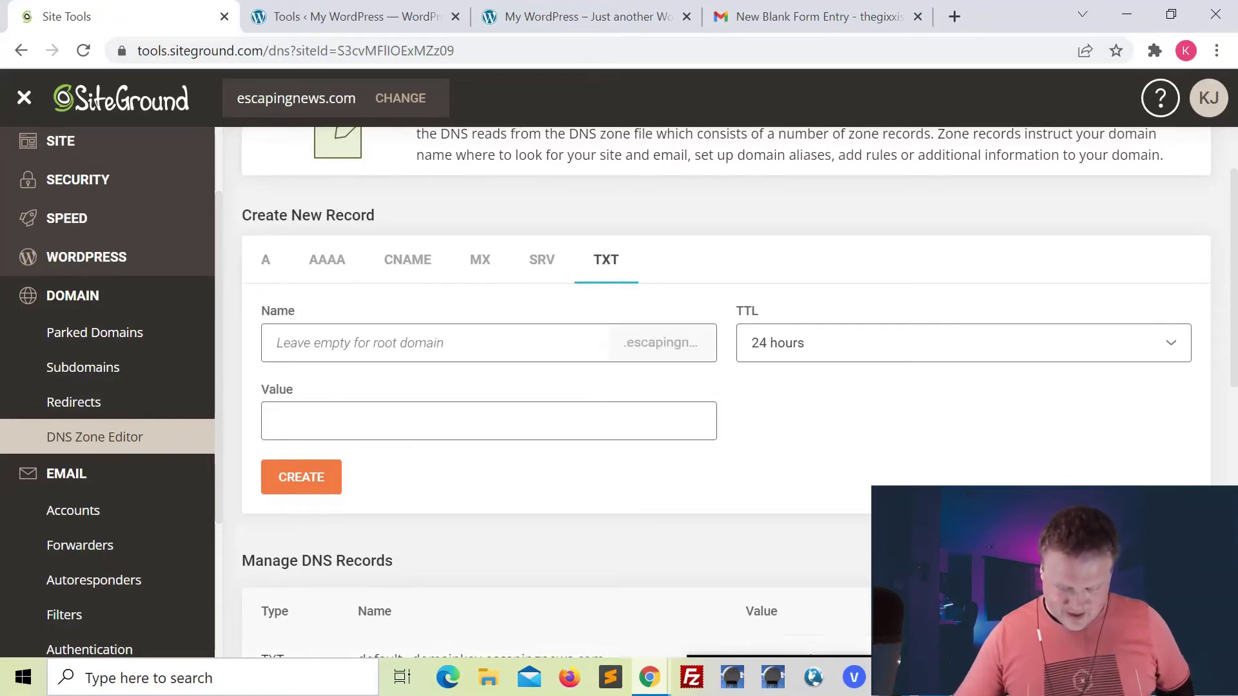
key(alt+Tab)
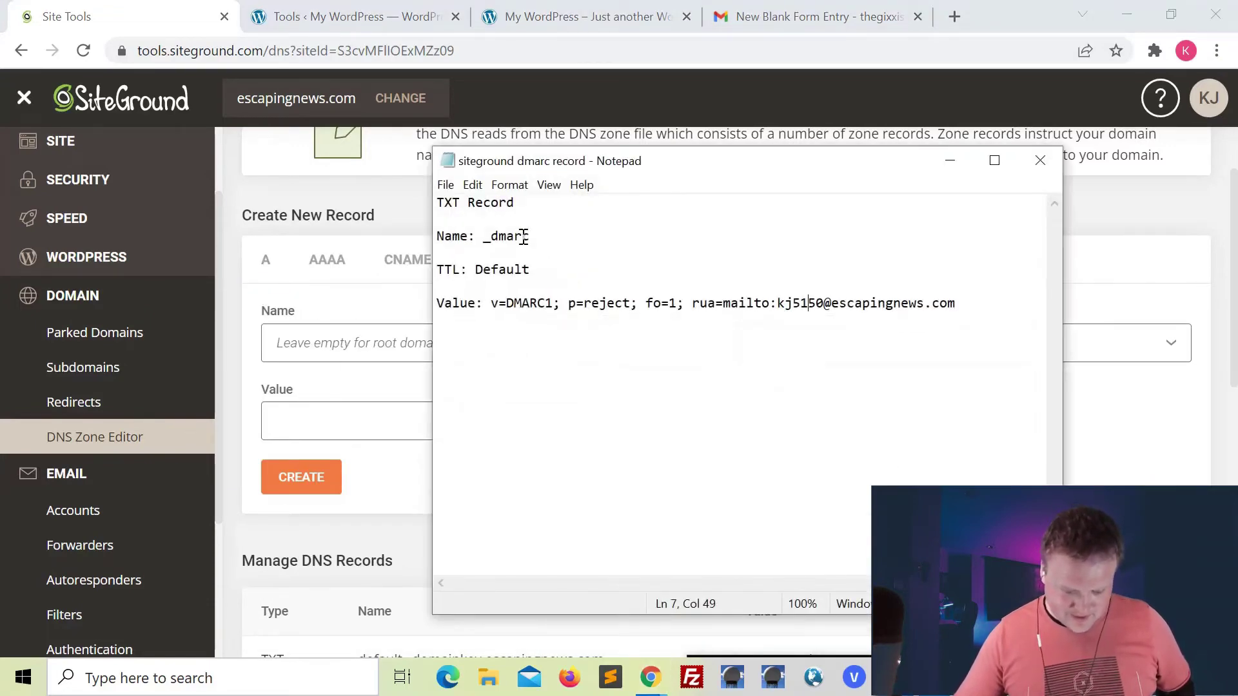
drag(530, 237, 488, 237)
key(ctrl+c)
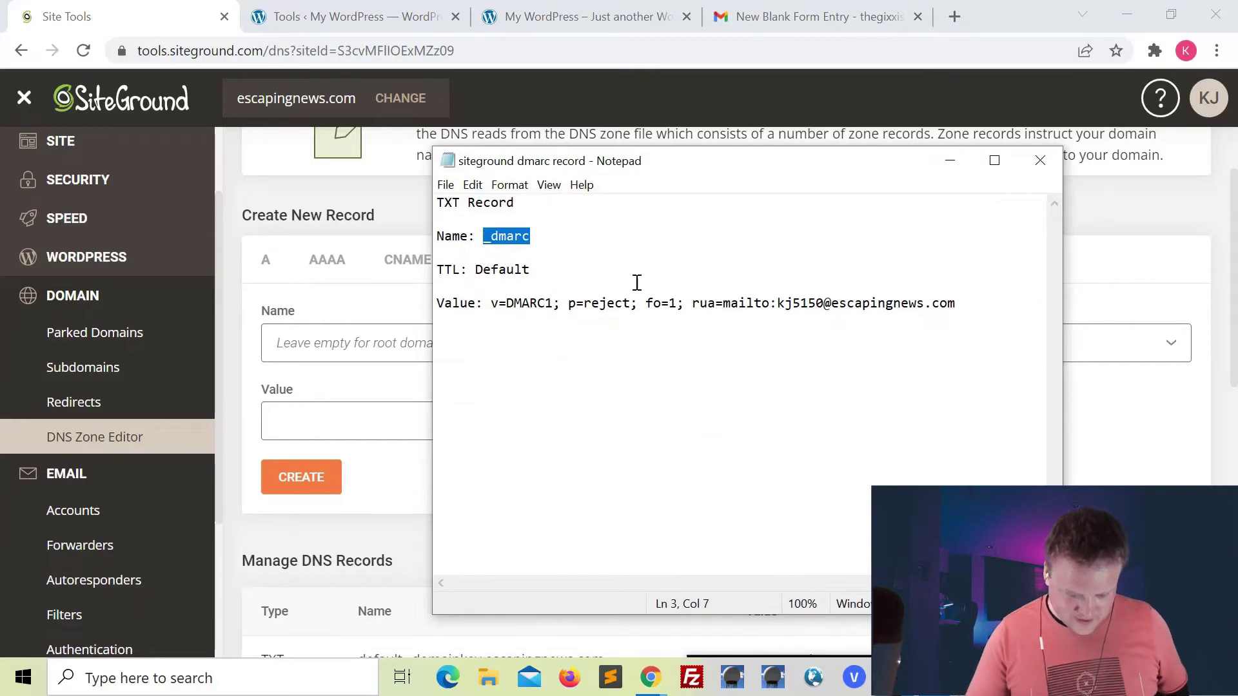
click(325, 343)
key(ctrl+v)
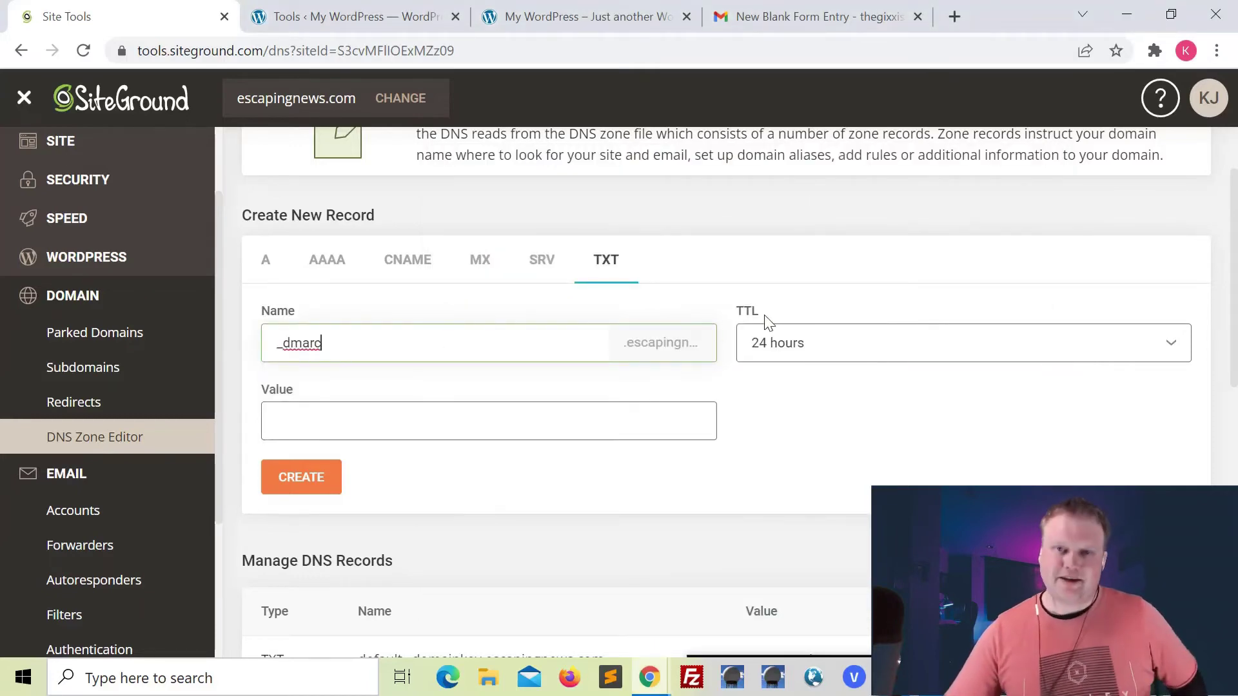
Fill the TXT record's value from the Notepad notes: v=DMARC1; p=reject; fo=1; rua=mailto: followed by the reporting email address.
click(494, 418)
key(alt+Tab)
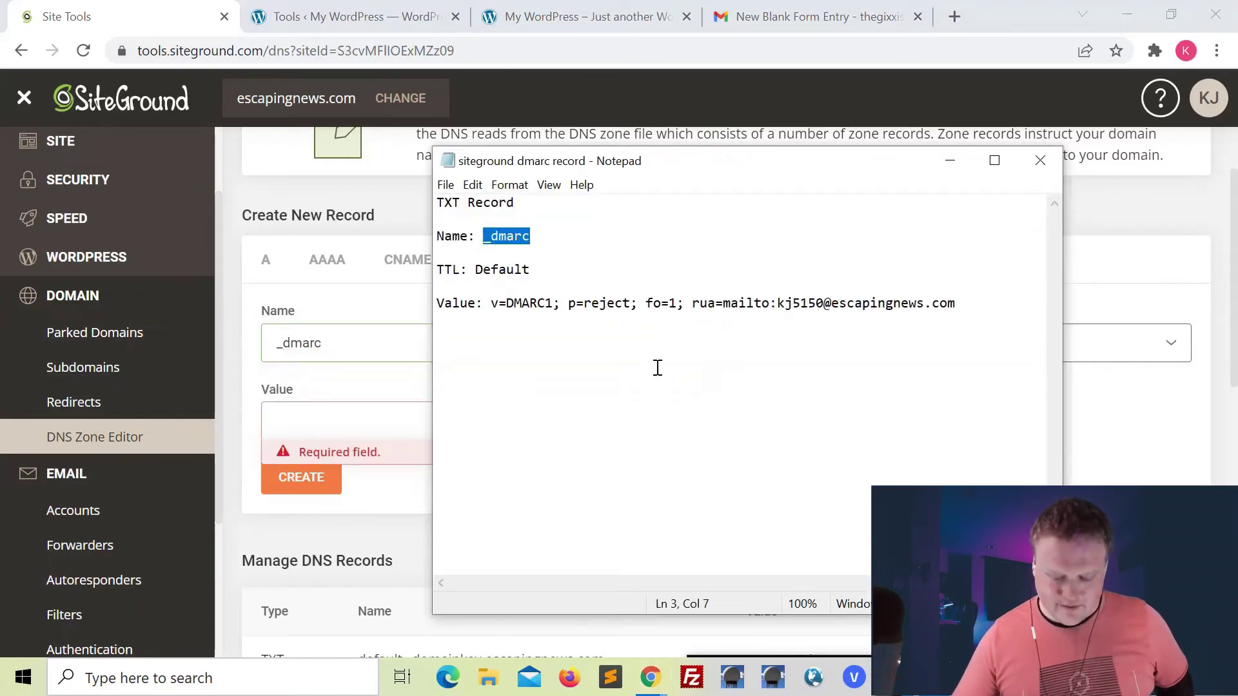
drag(959, 302, 492, 313)
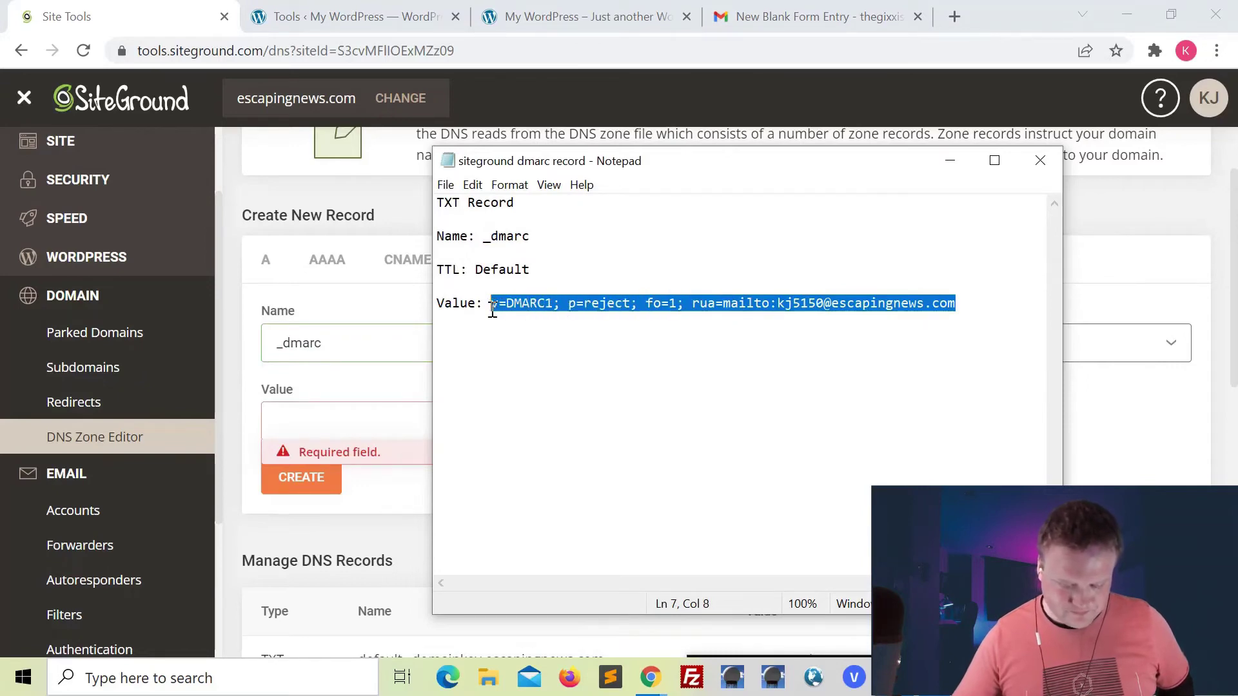
click(382, 423)
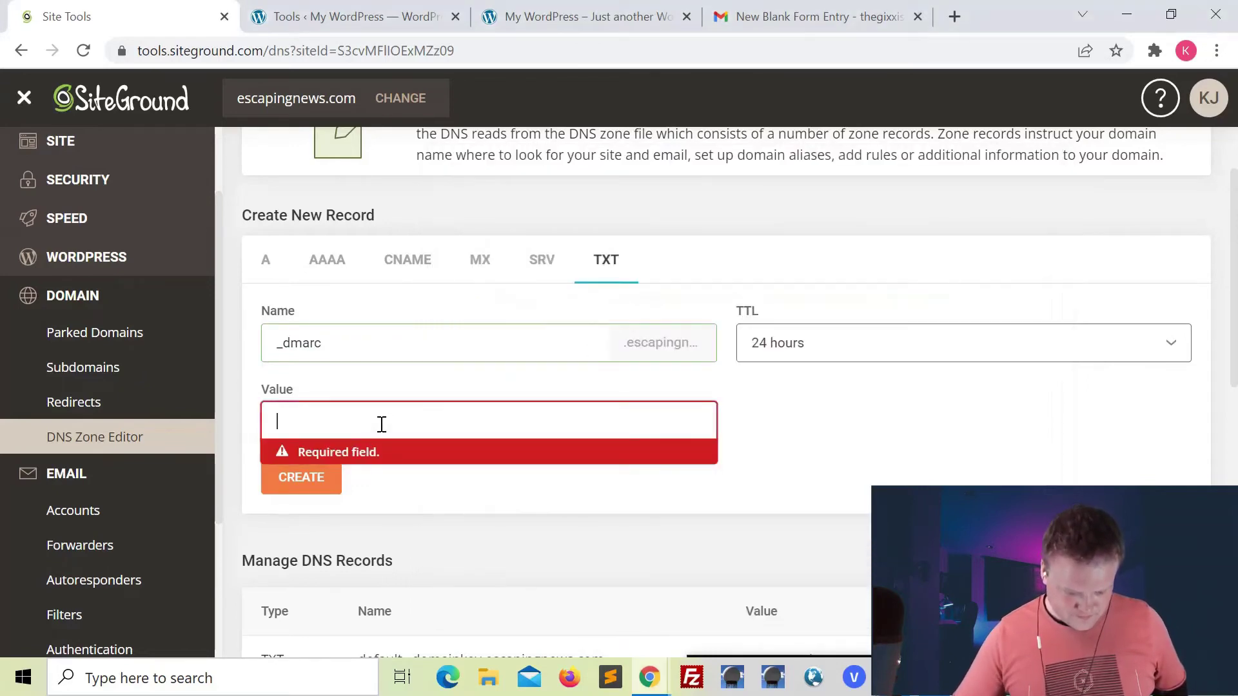
key(ctrl+v)
Replace the reporting email in the TXT value with the From Email copied from the WP Mail SMTP settings, and create the record.
key(ctrl+Tab)
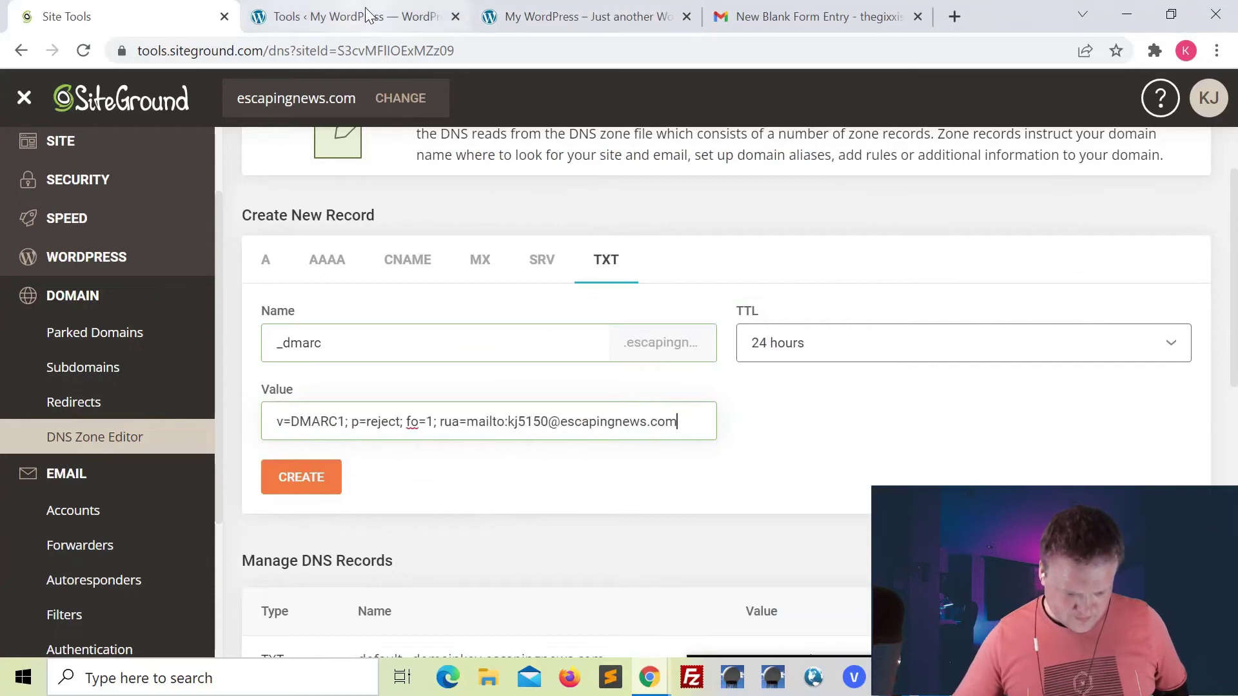
scroll(805, 406, down, 8)
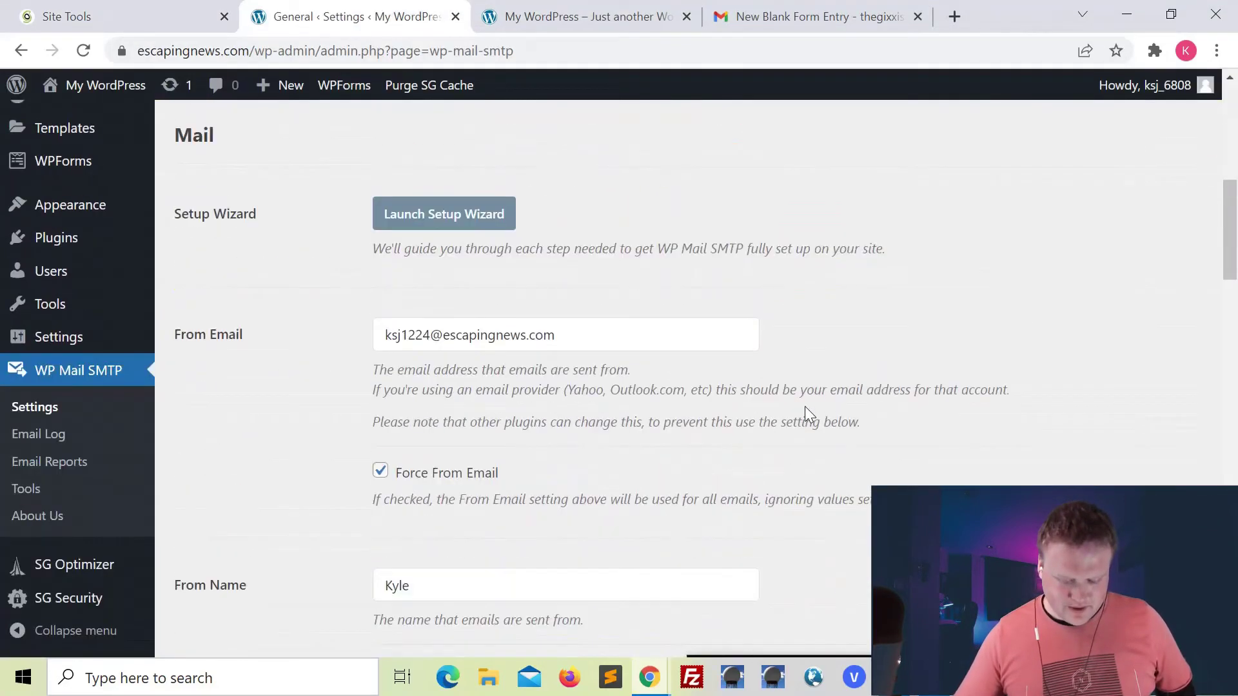
triple_click(566, 315)
key(ctrl+c)
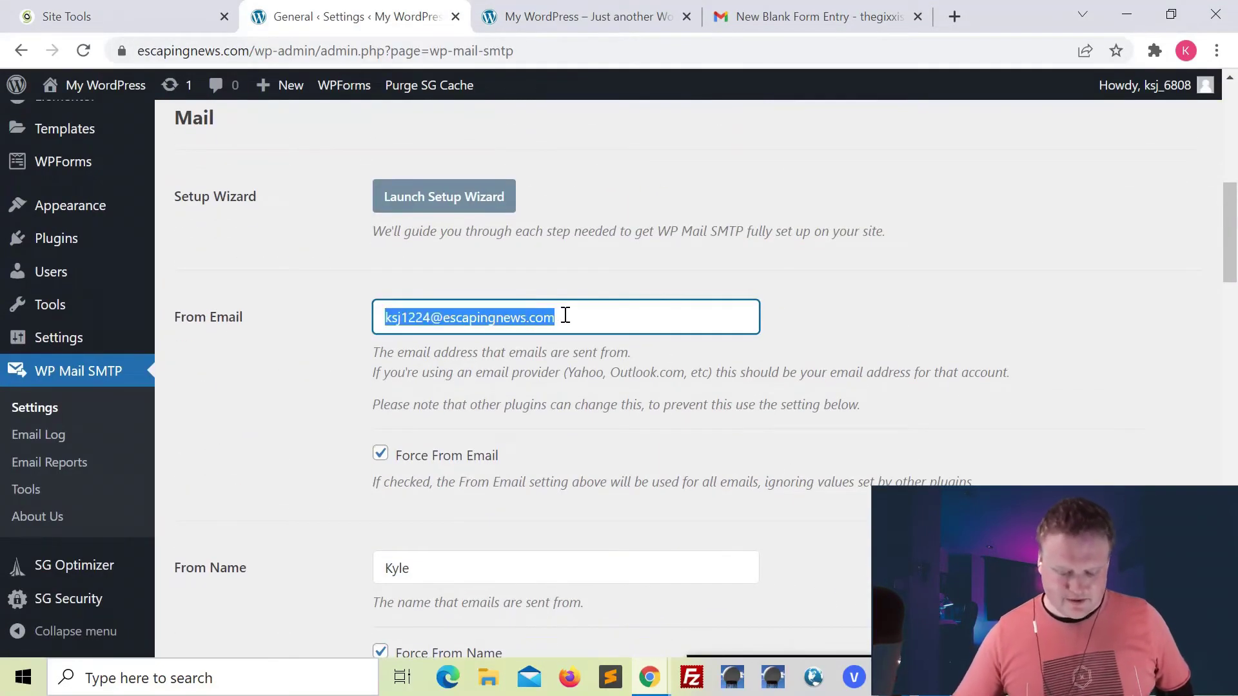
click(170, 14)
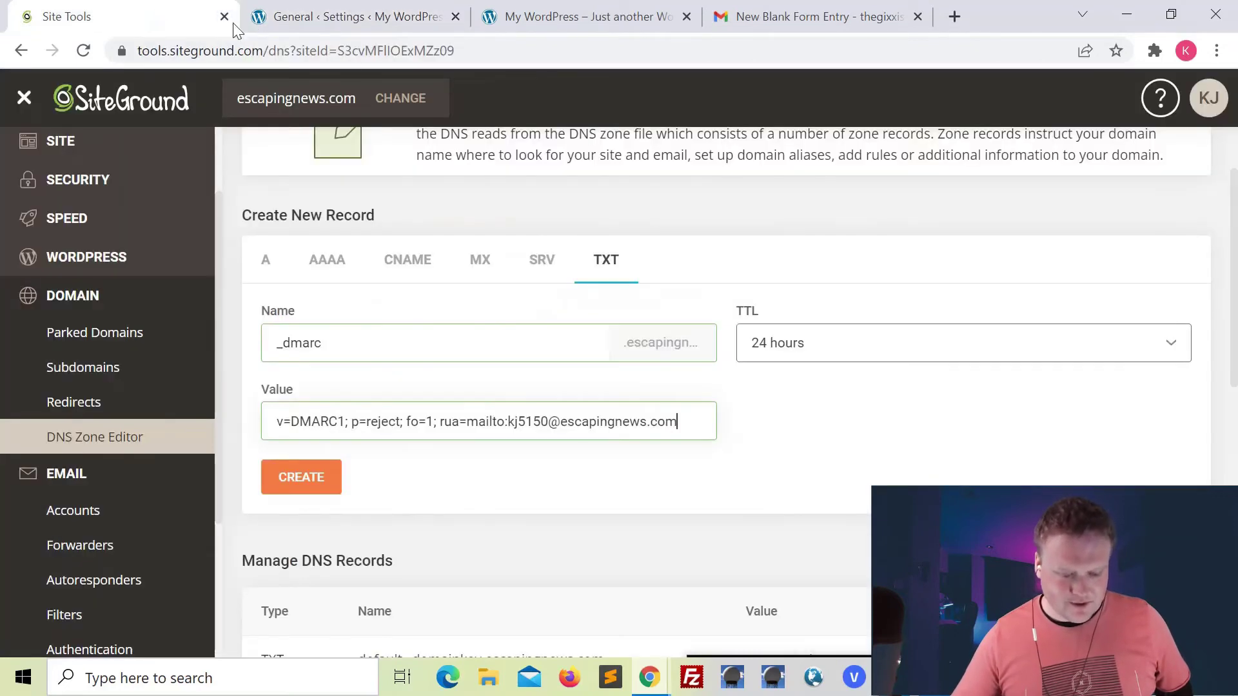
drag(682, 418, 513, 428)
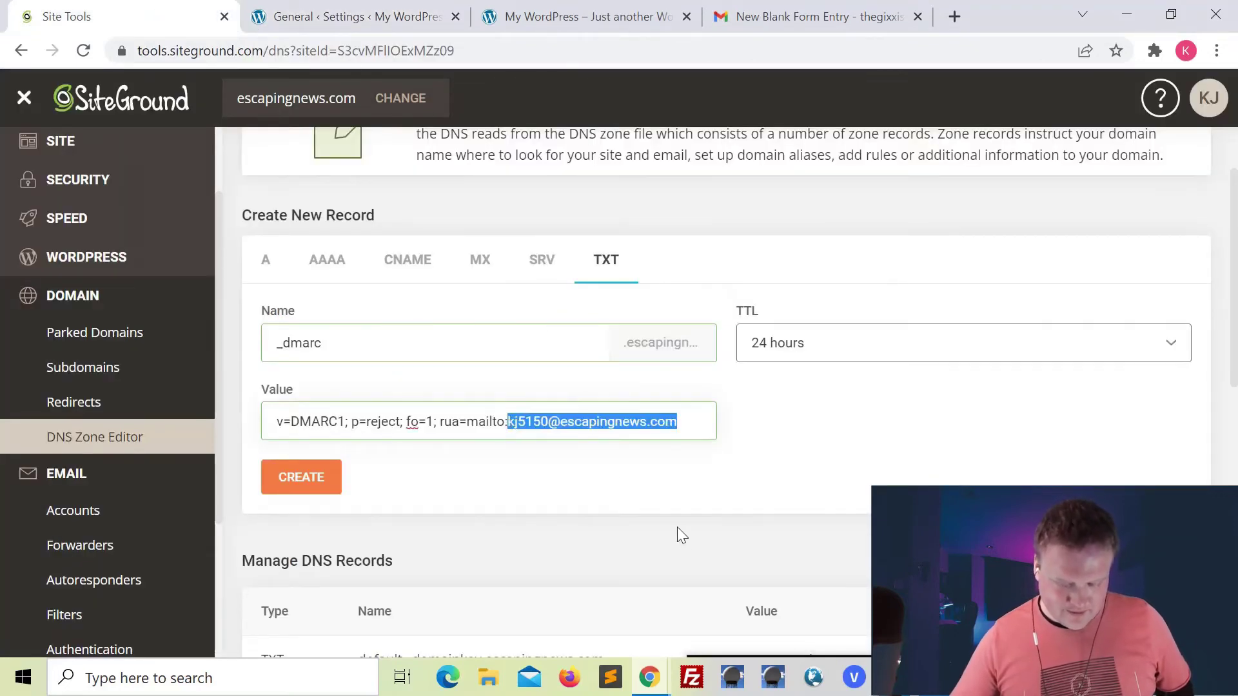
key(ctrl+v)
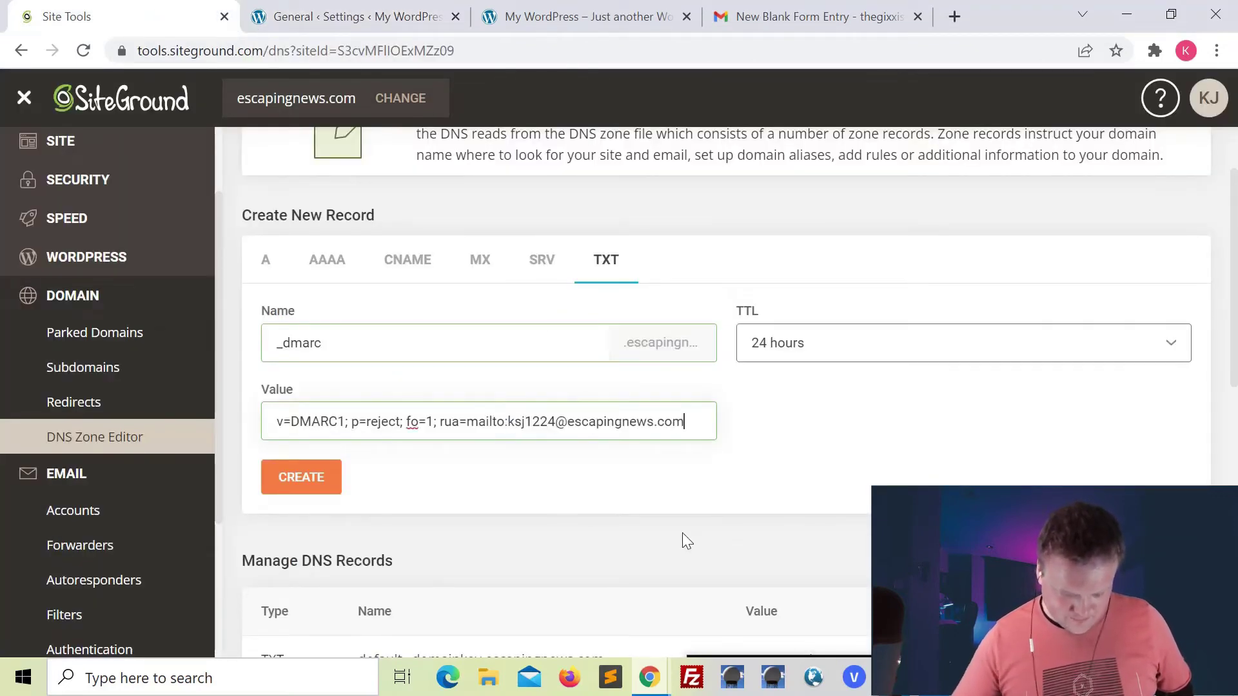
click(301, 480)
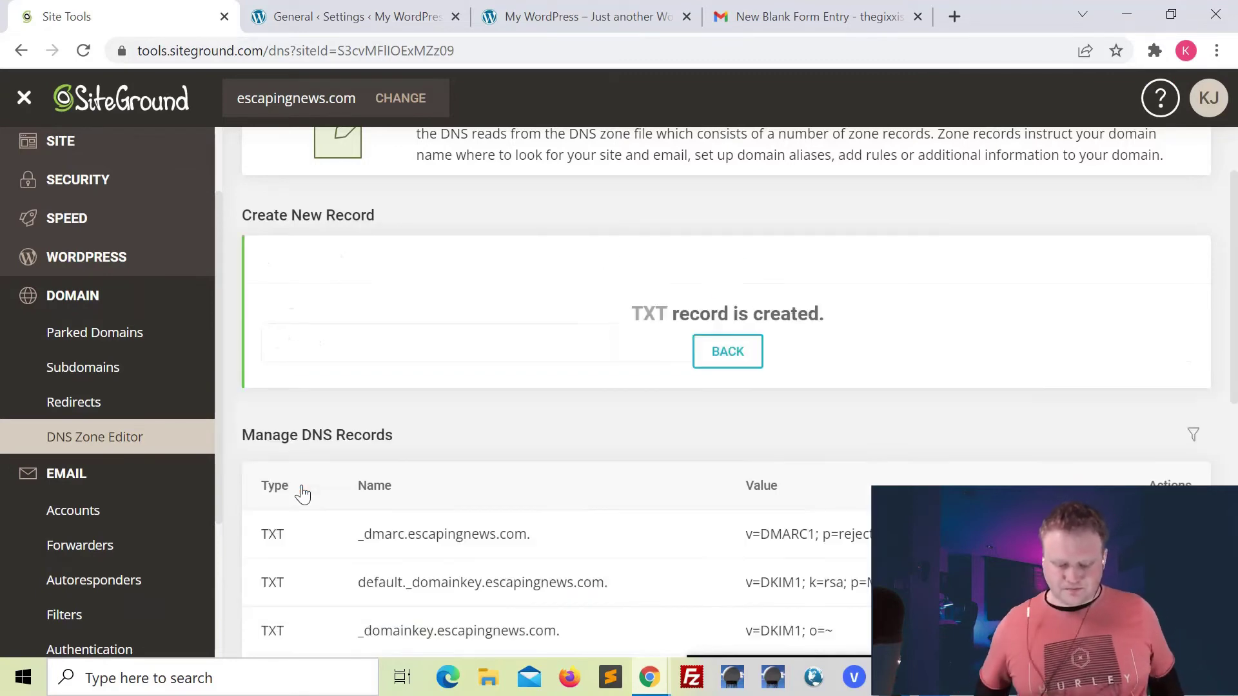
click(740, 358)
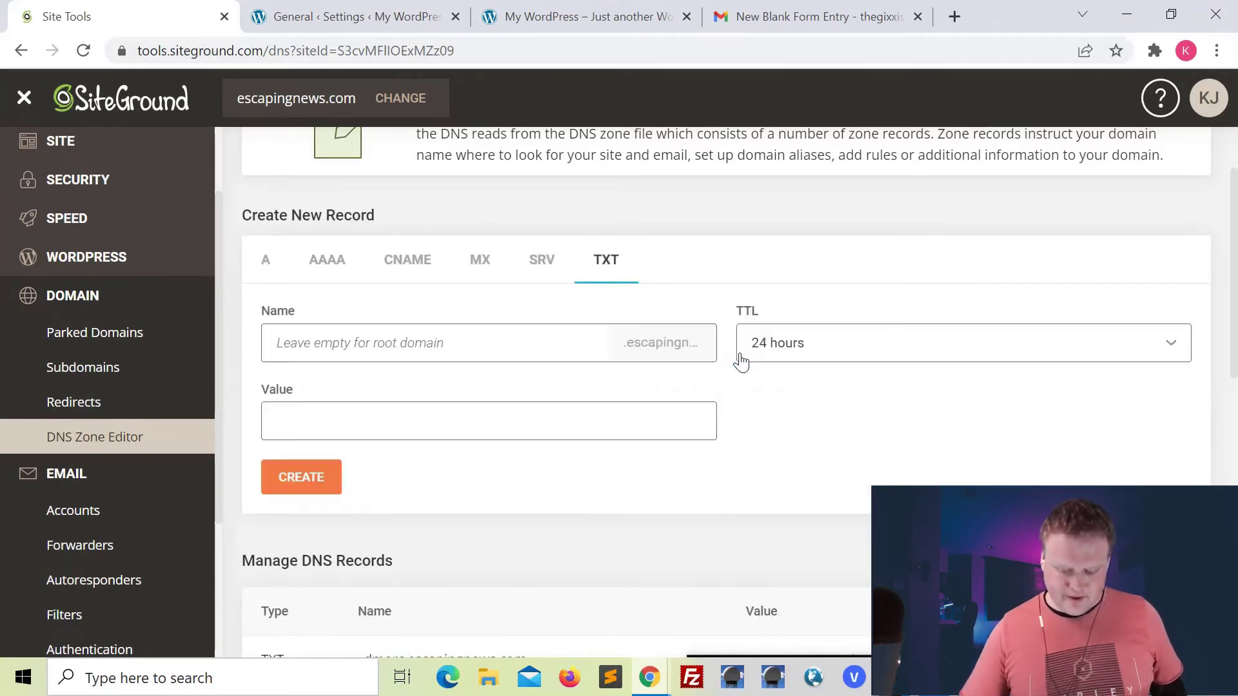
scroll(740, 359, down, 3)
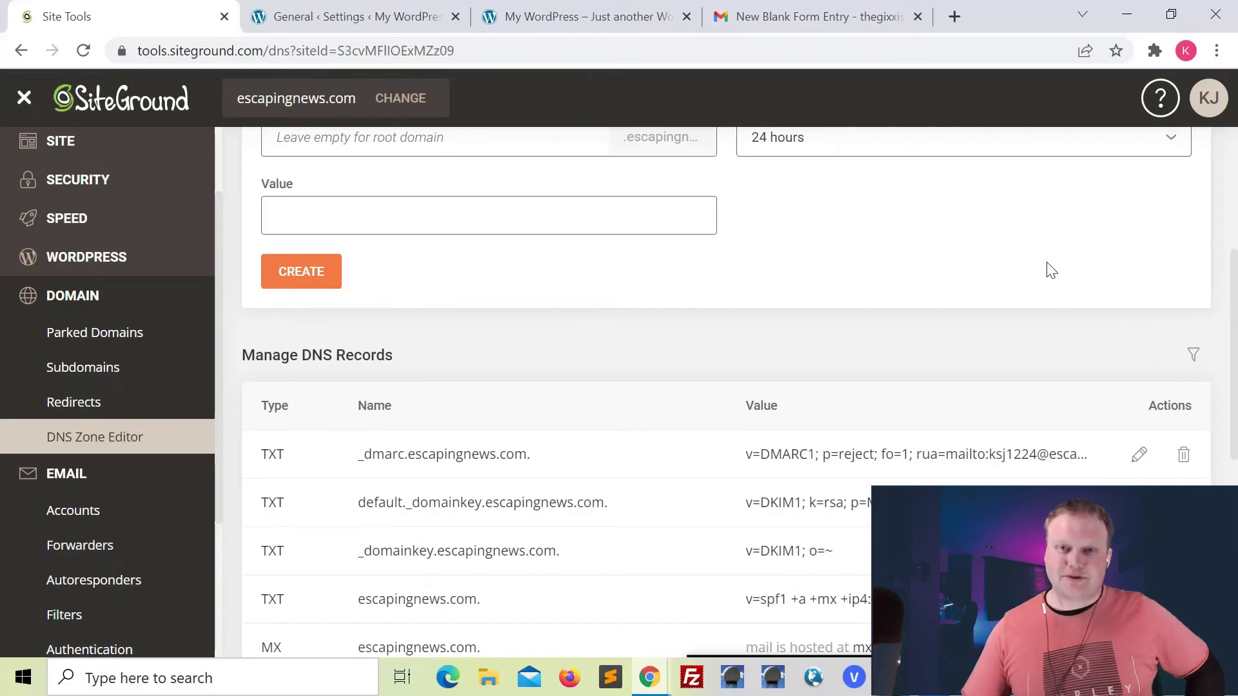
Open MxToolbox in a new browser tab, run an MX lookup for escapingnews.com, and examine the DMARC and DNS test results.
click(956, 15)
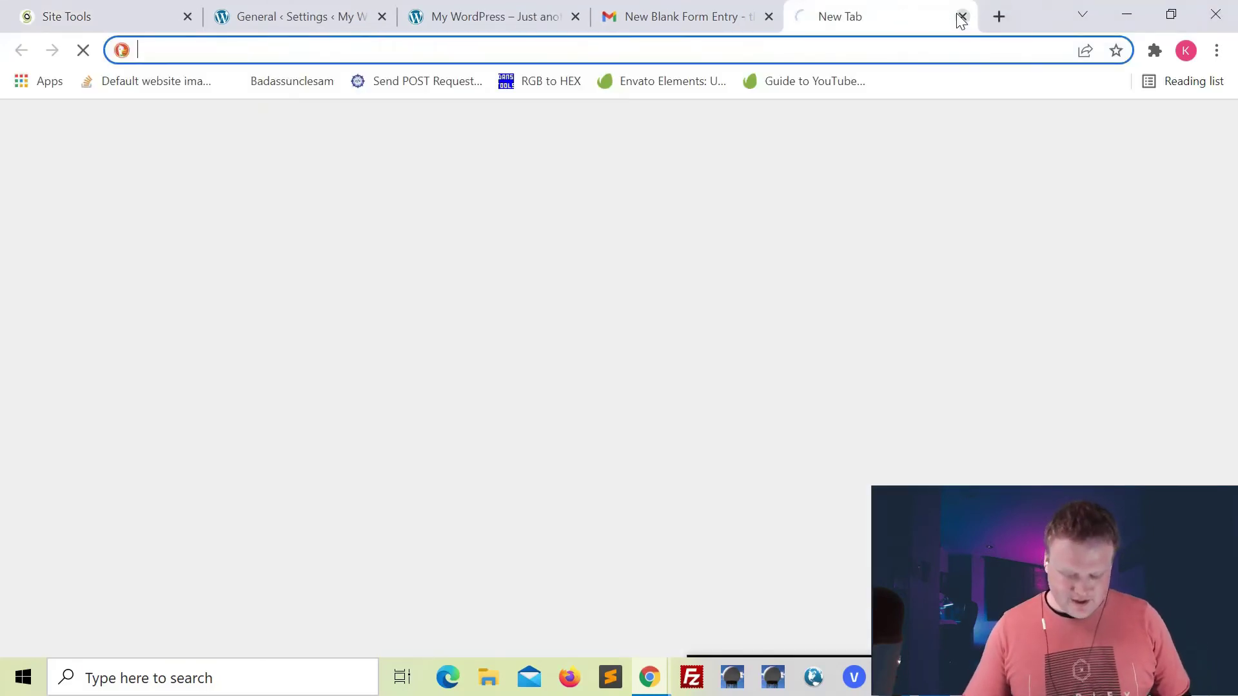
text(mxtool)
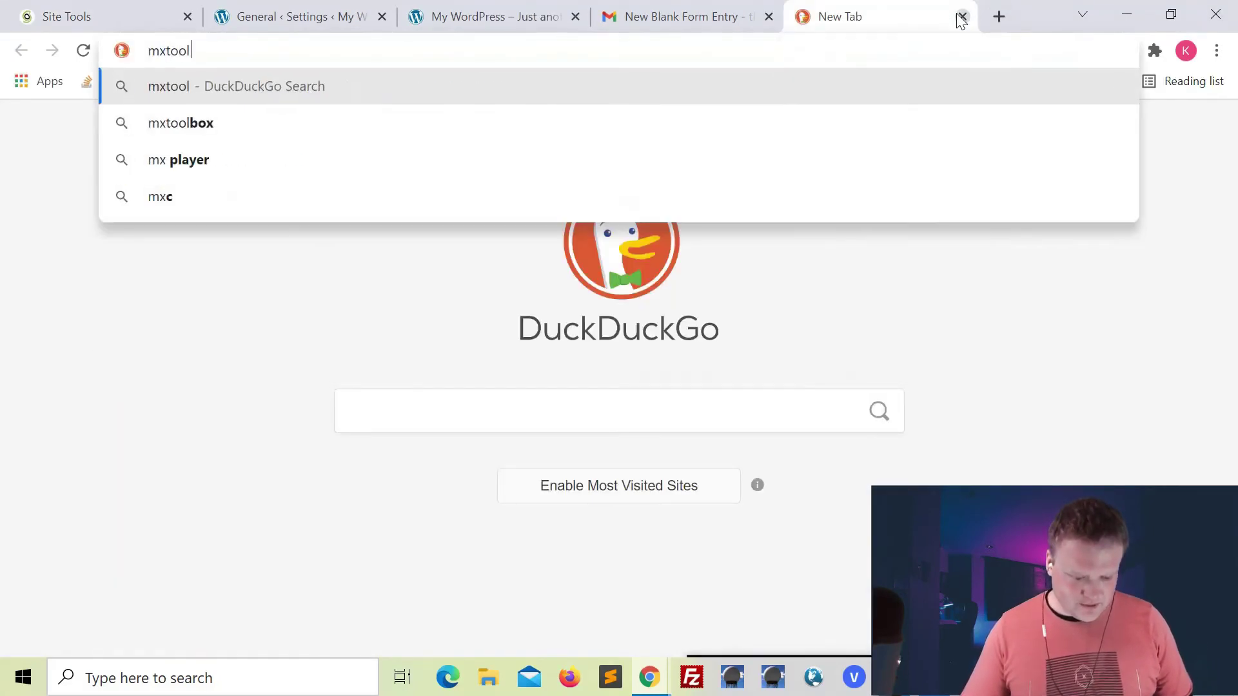
key(Down)
key(Return)
click(355, 271)
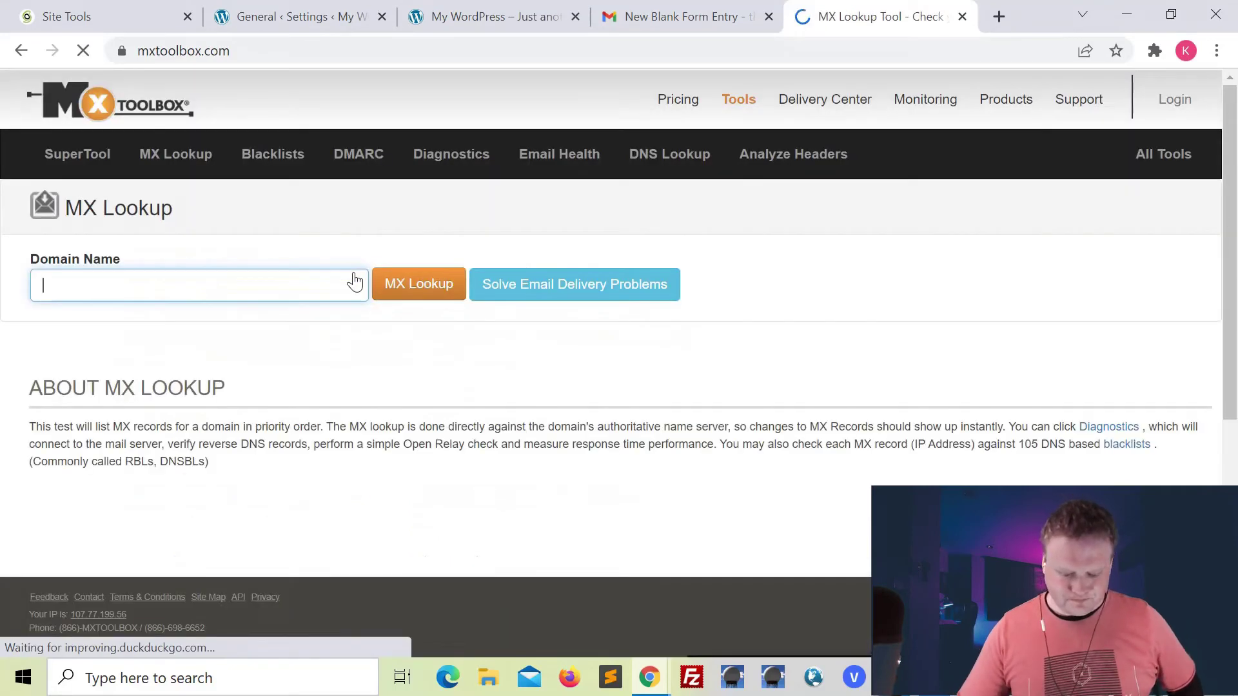
click(237, 292)
click(129, 319)
click(422, 295)
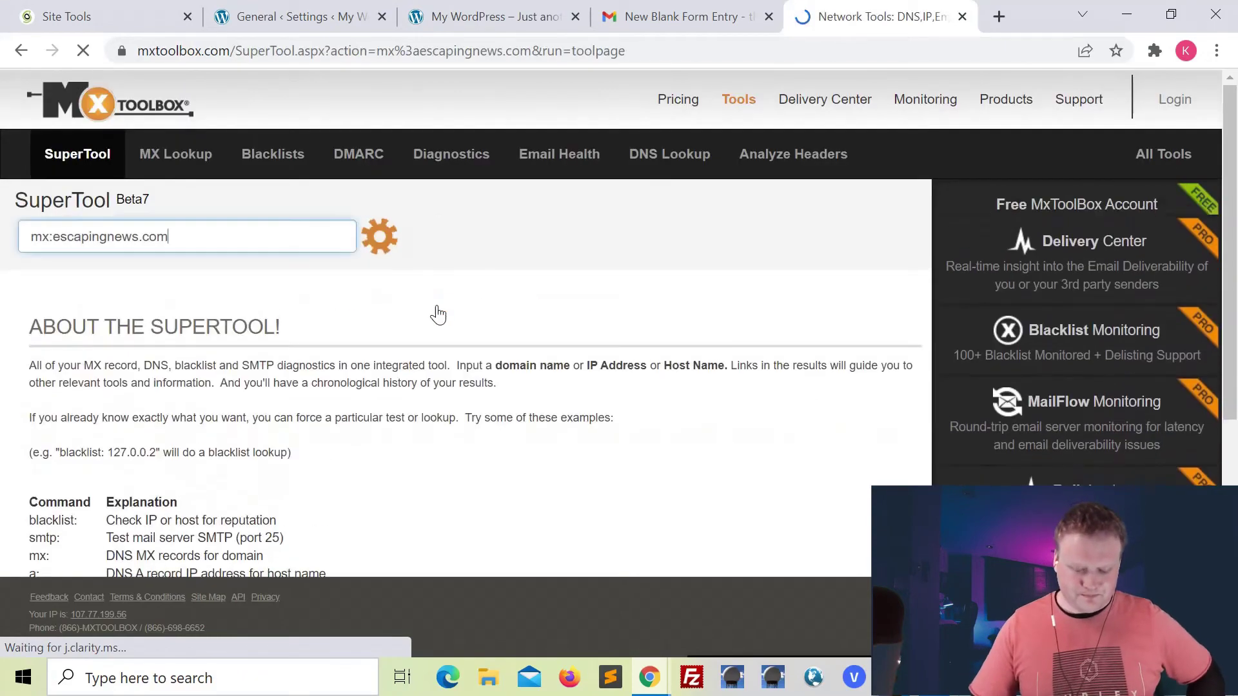
scroll(563, 377, down, 4)
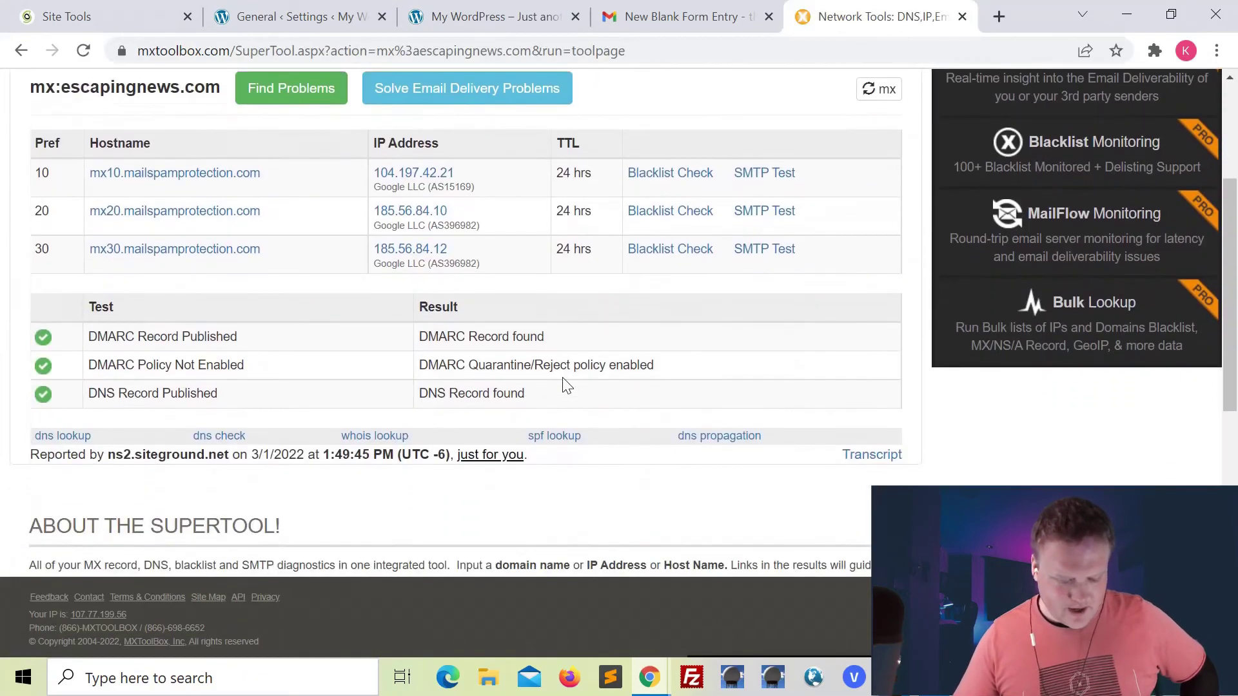
scroll(175, 372, down, 8)
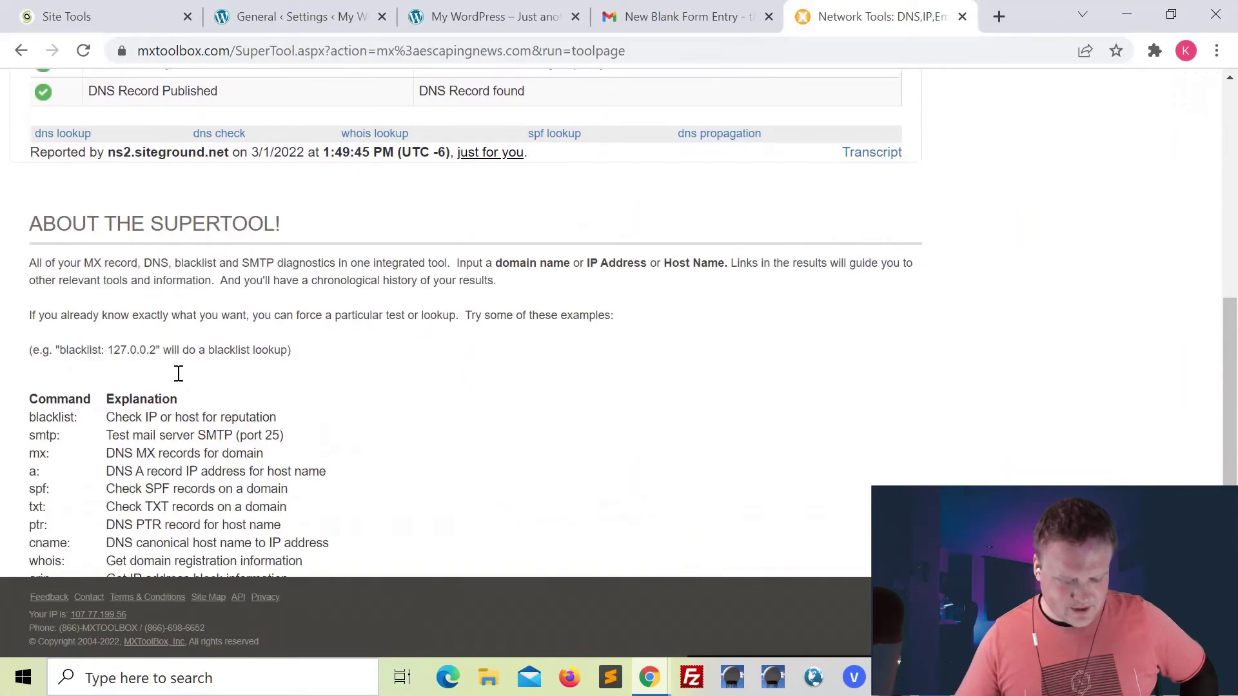
scroll(179, 374, up, 13)
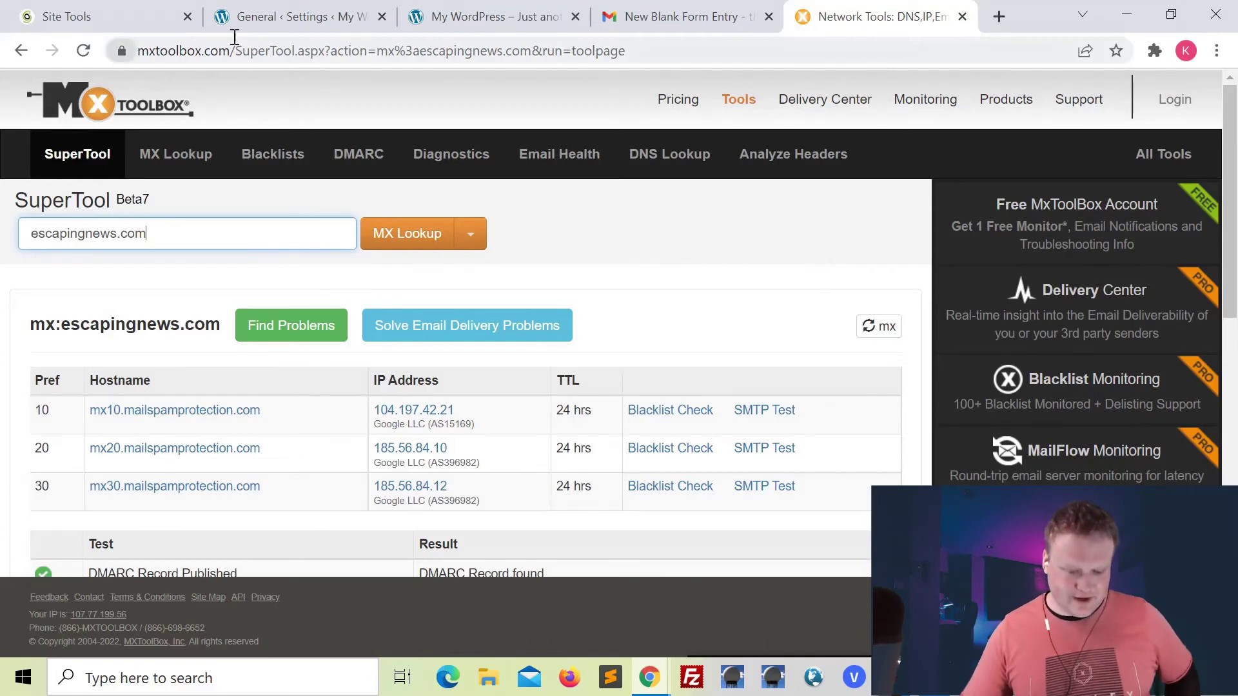
Return to WP Mail SMTP and send another HTML test email to the prefilled recipient address.
click(154, 19)
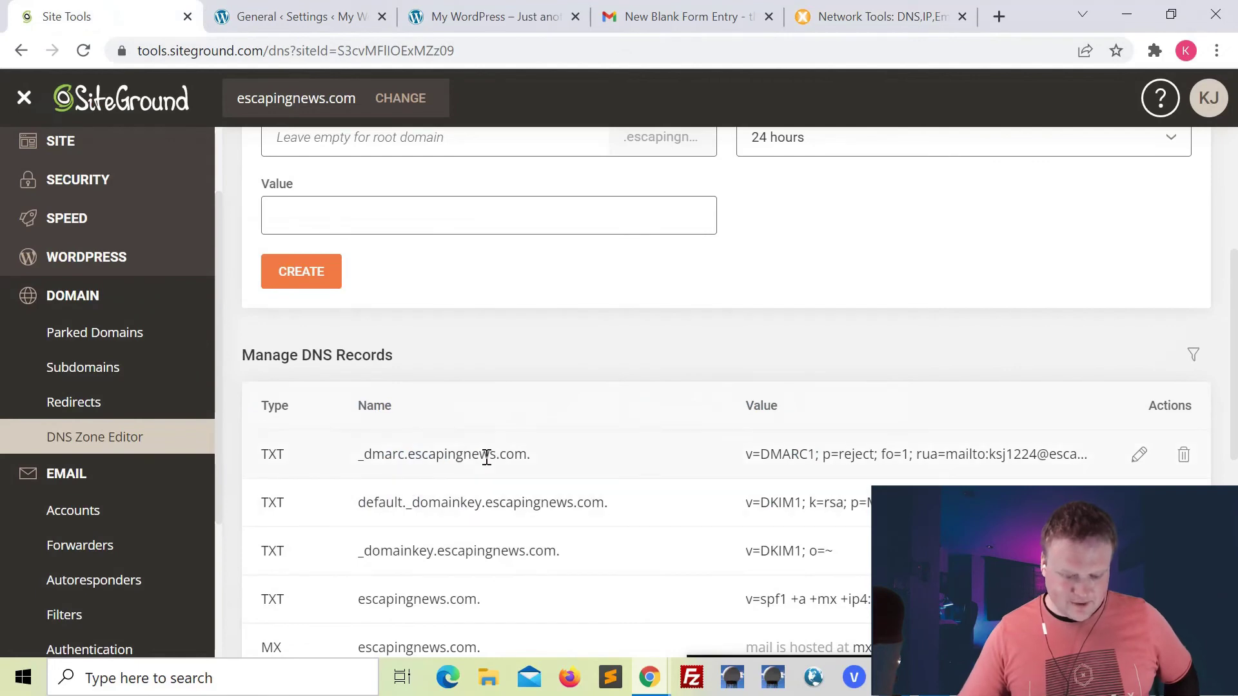
click(290, 18)
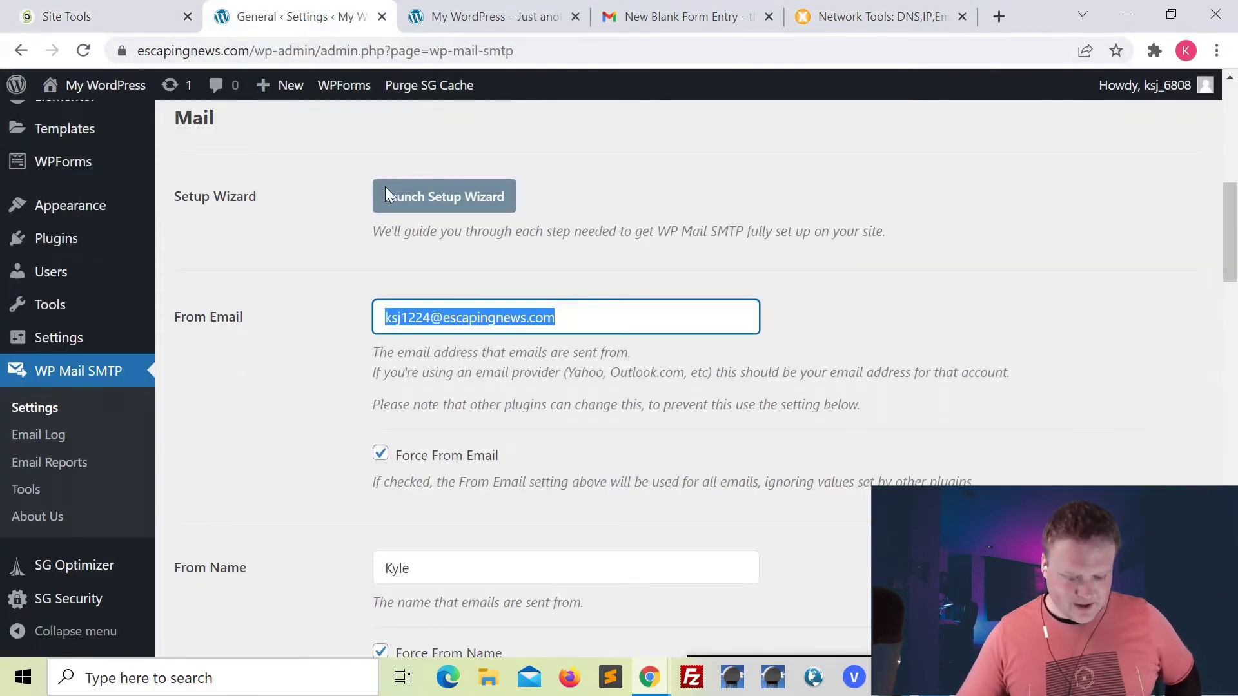
scroll(469, 217, up, 8)
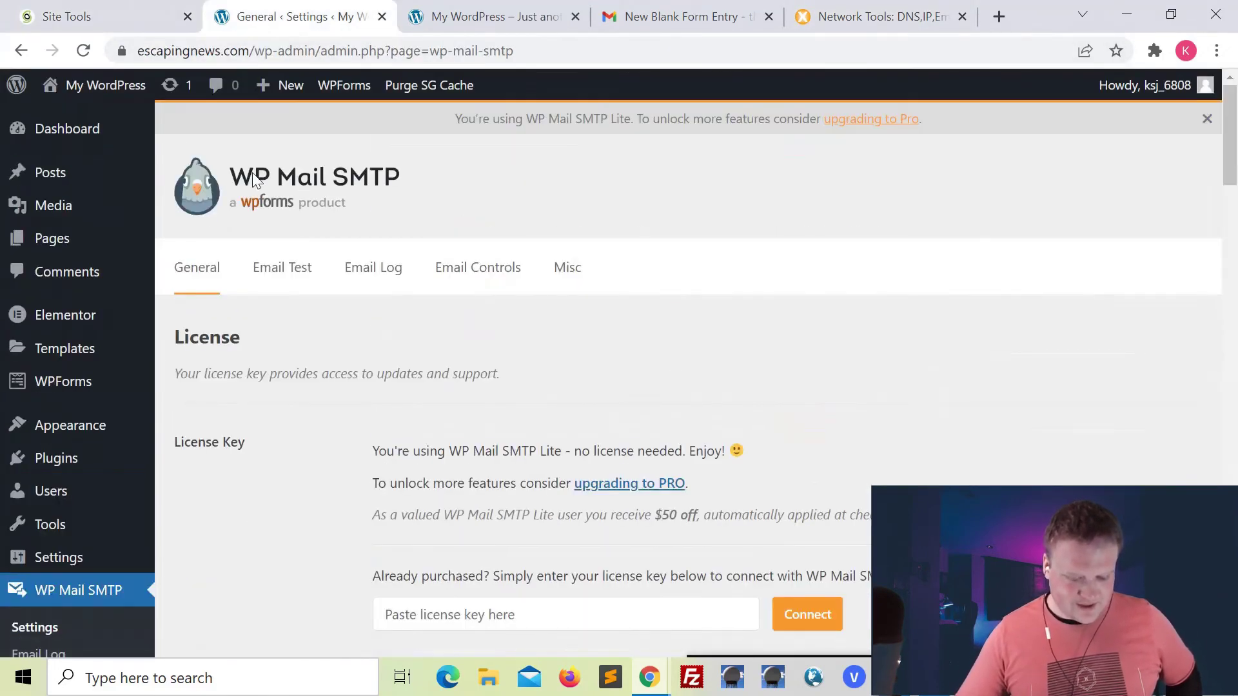
click(284, 270)
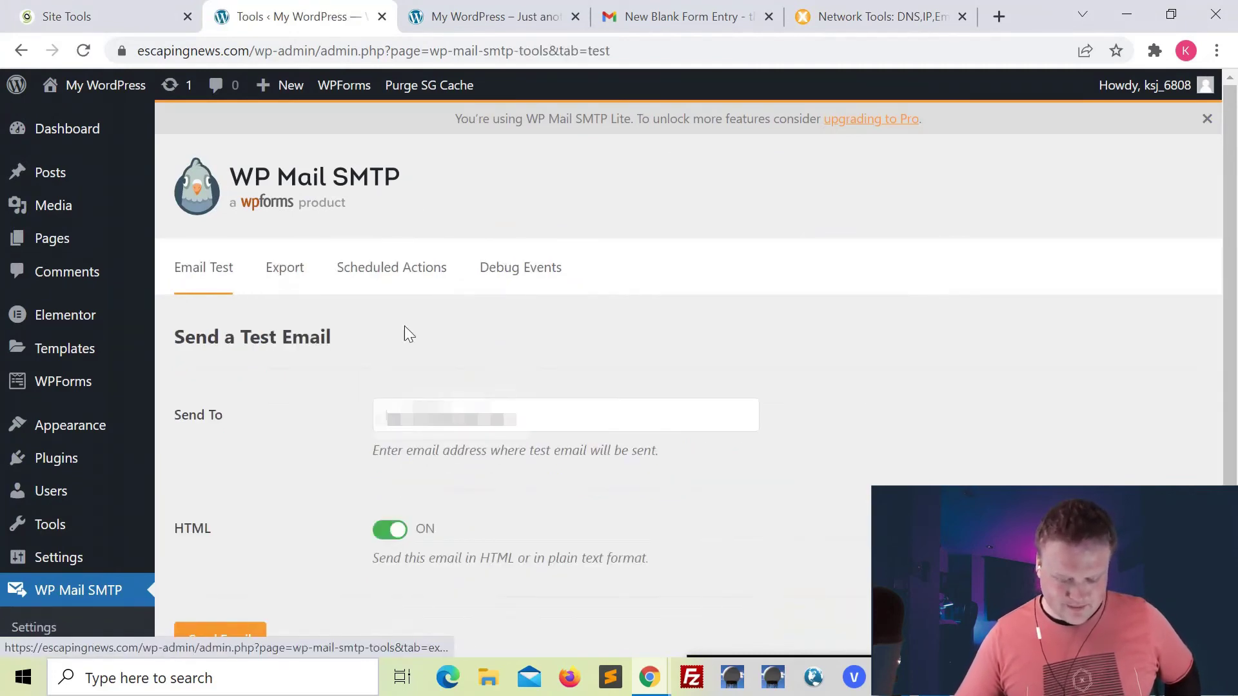
scroll(634, 450, down, 1)
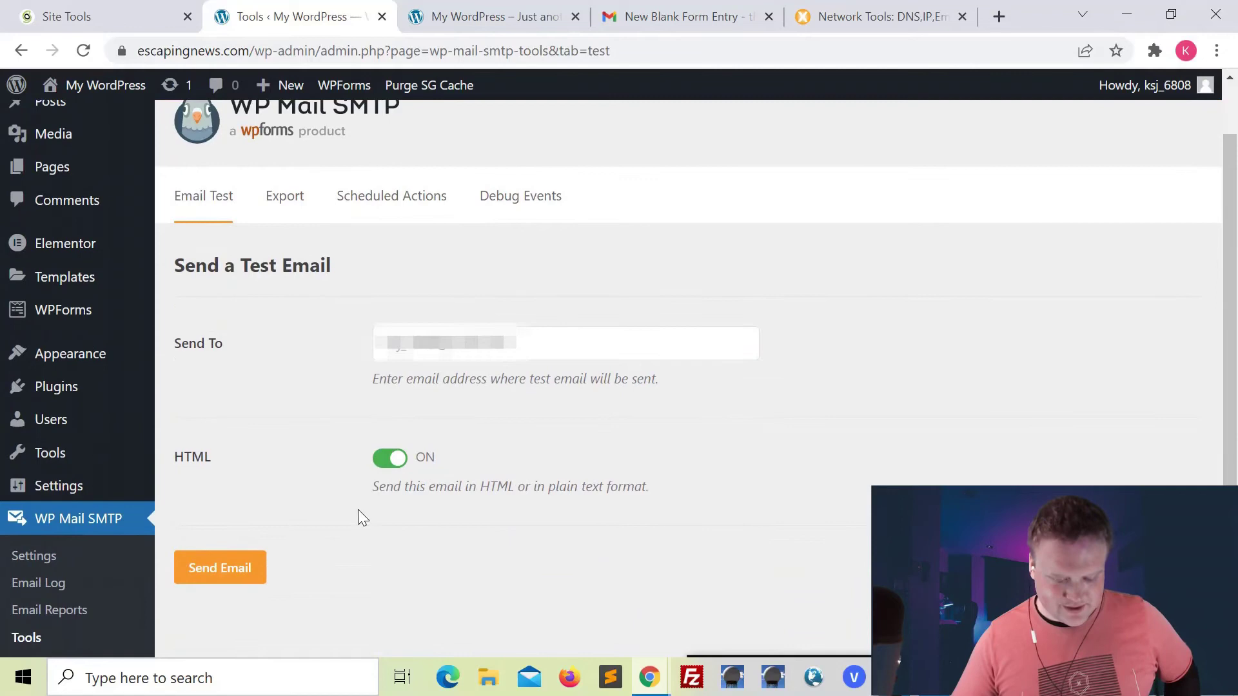
click(233, 576)
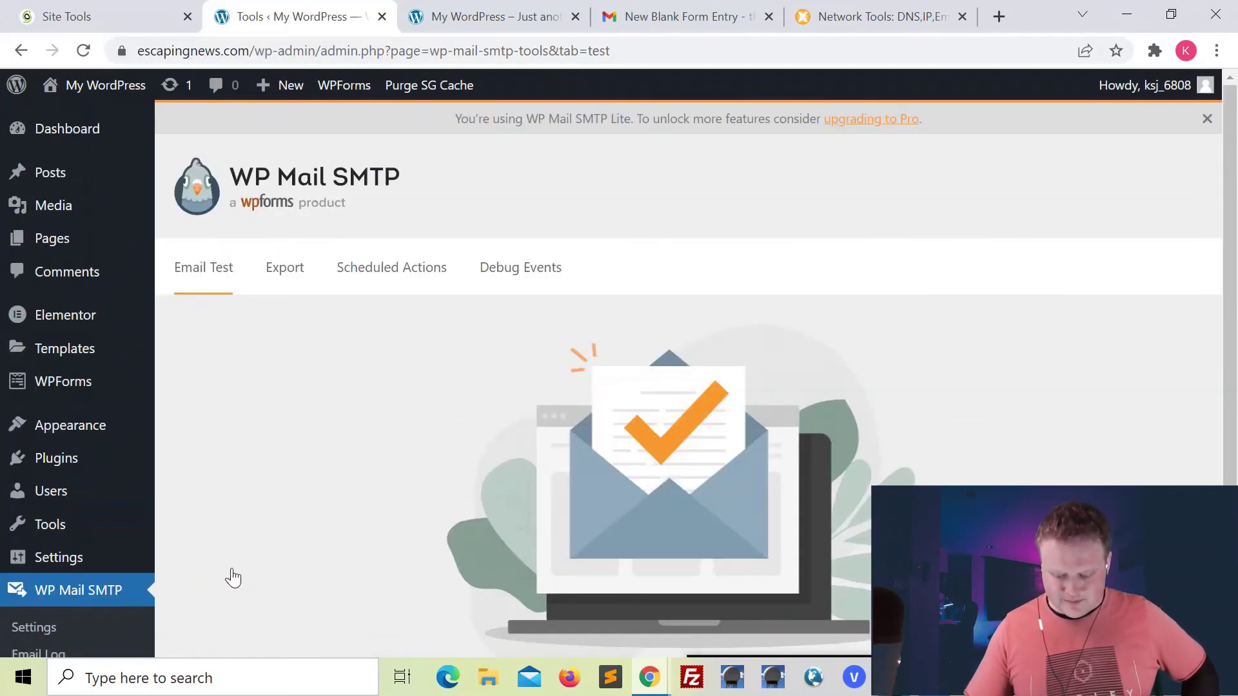
Check the test email's send result, and read the newest WP Mail SMTP test message in the mail.com inbox.
scroll(636, 532, down, 3)
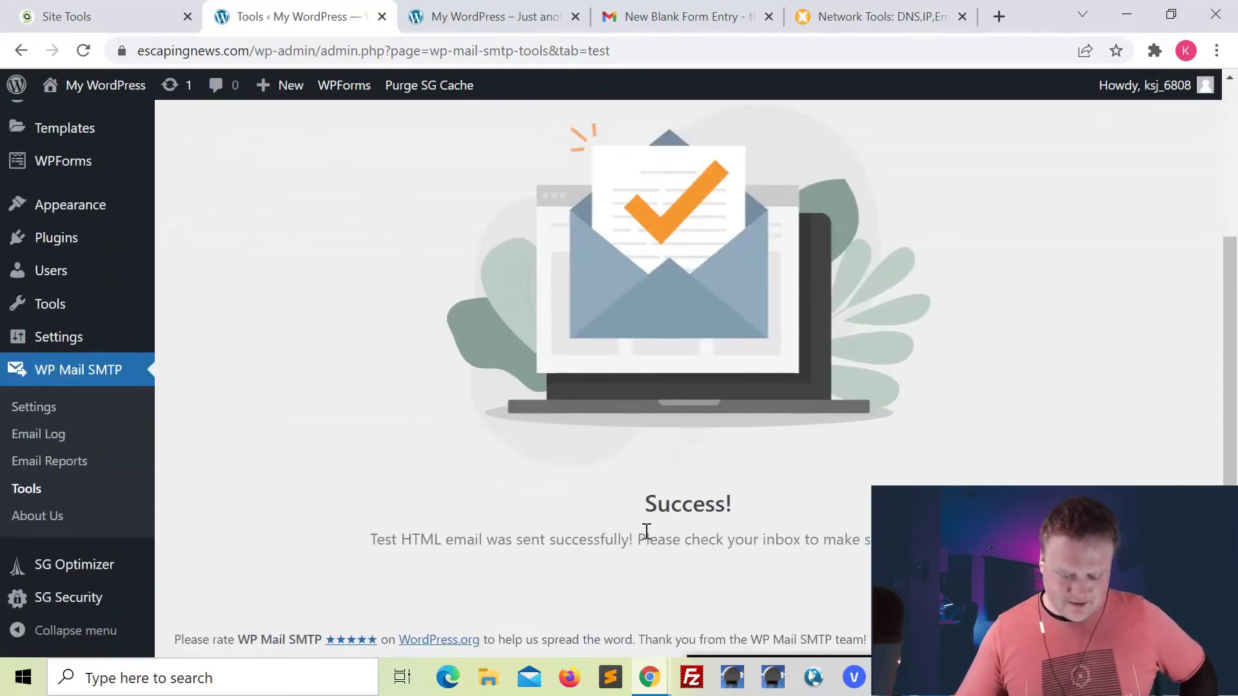
drag(734, 501, 645, 516)
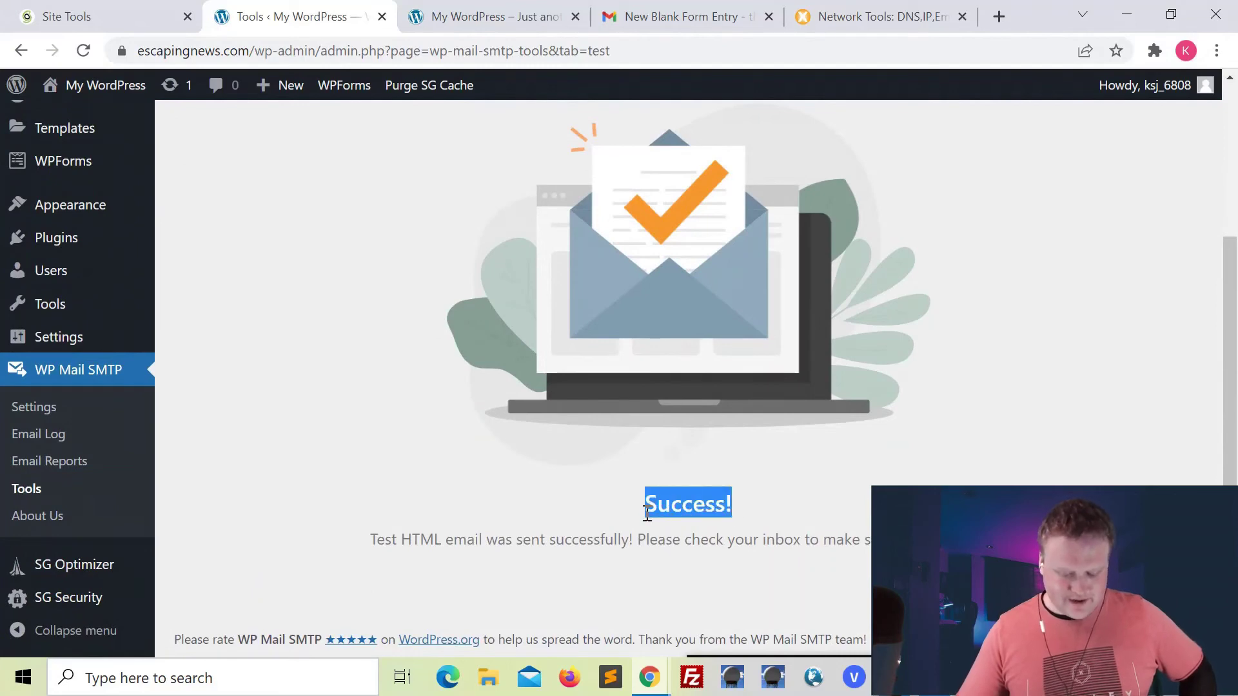
click(773, 519)
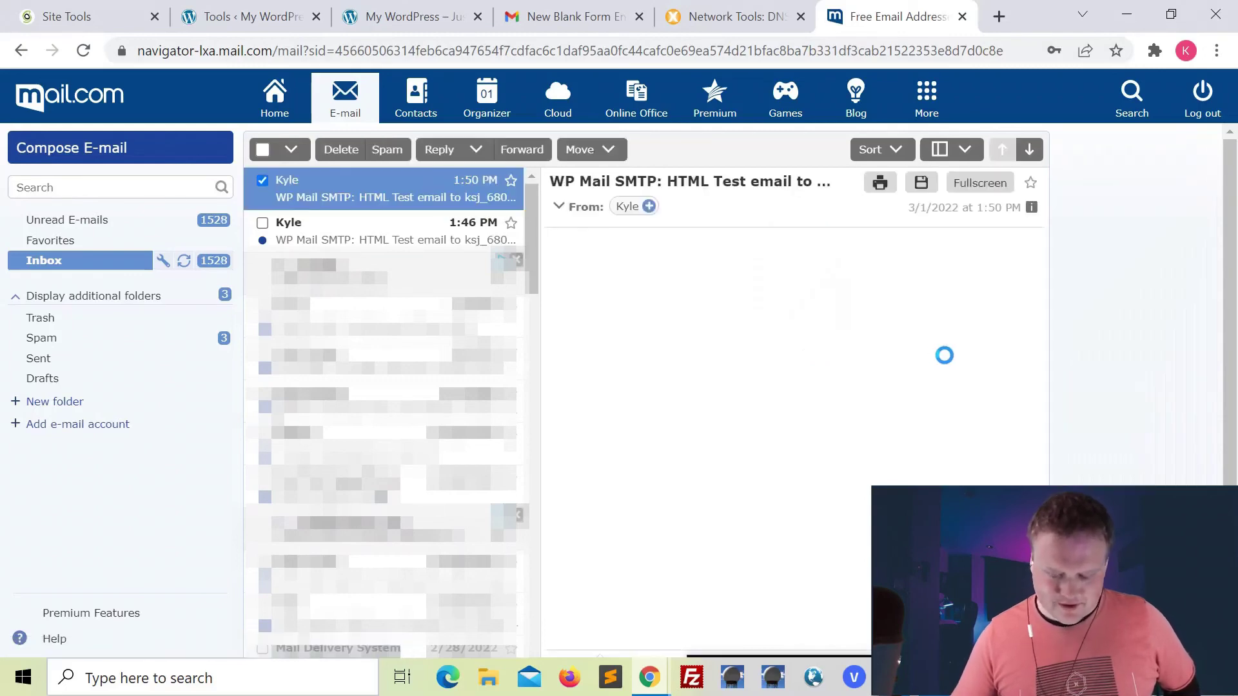
scroll(944, 355, down, 10)
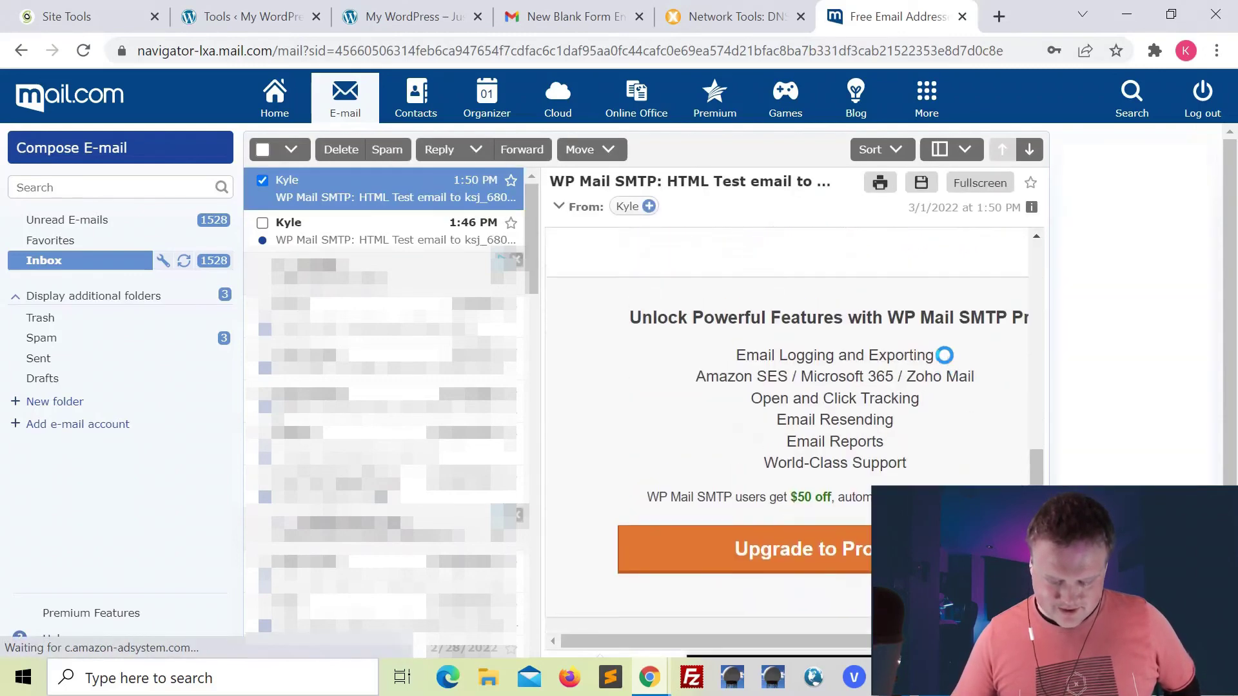